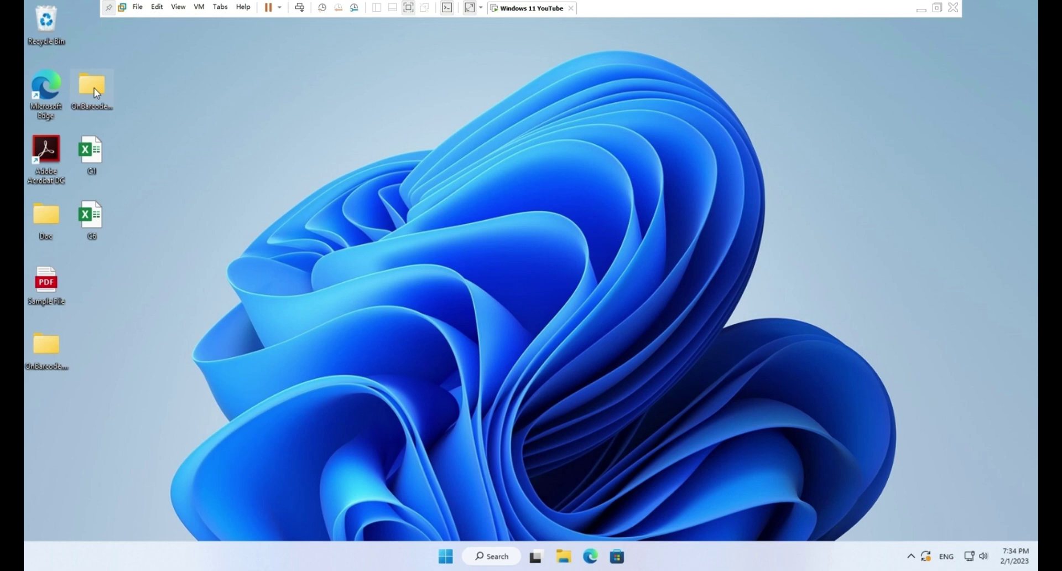
- Run the OnBarcode setup from OnBarcode > Barcode Addin for Excel 2021 > 64-bit
click(94, 88)
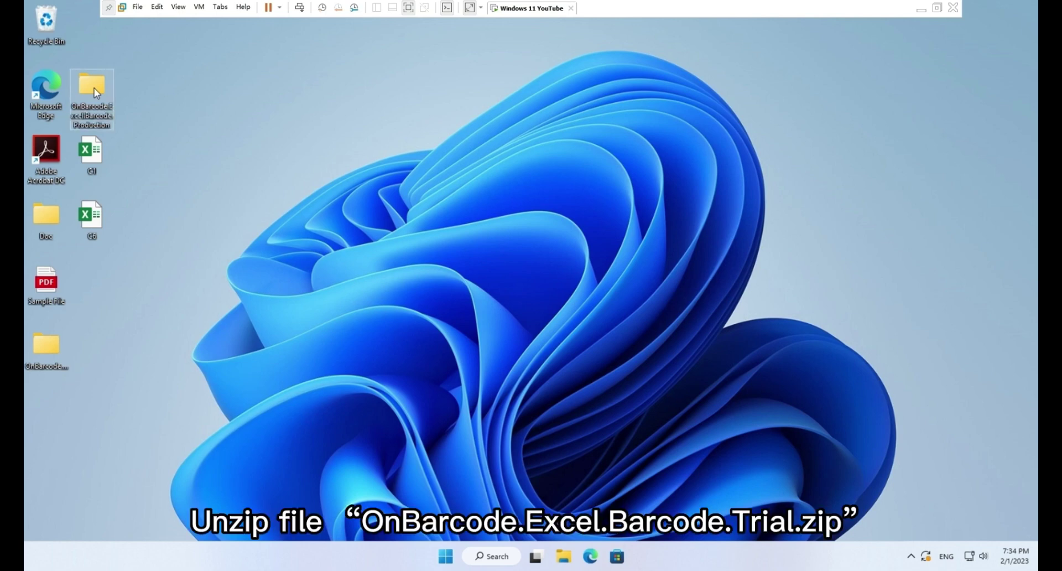
double_click(94, 88)
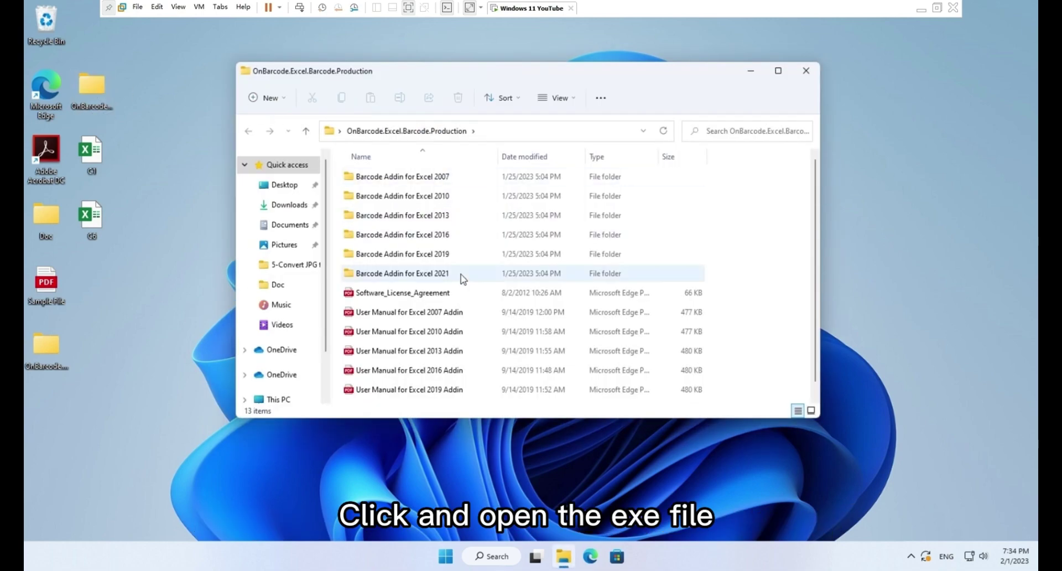
double_click(464, 274)
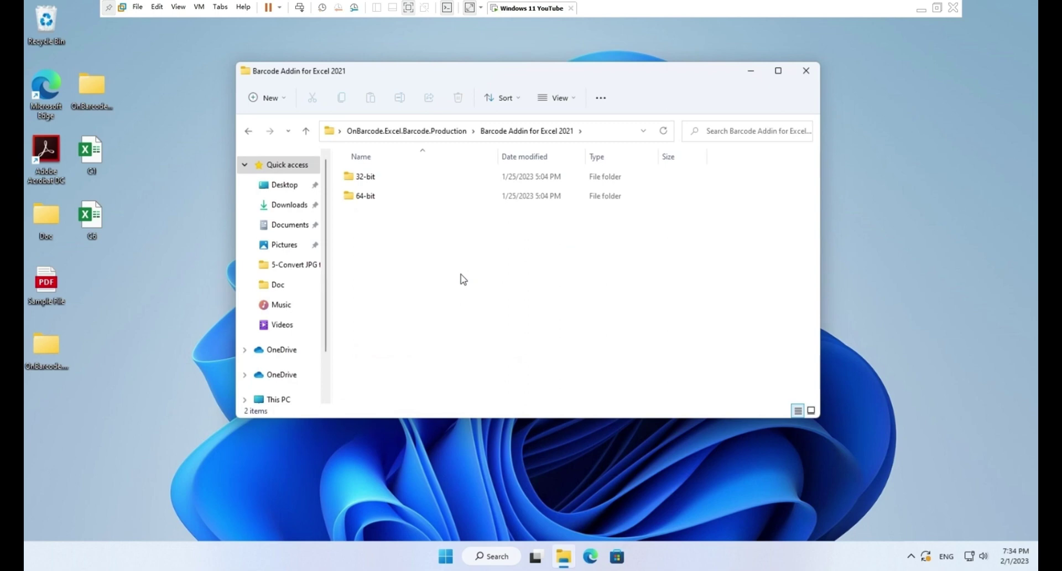
double_click(402, 196)
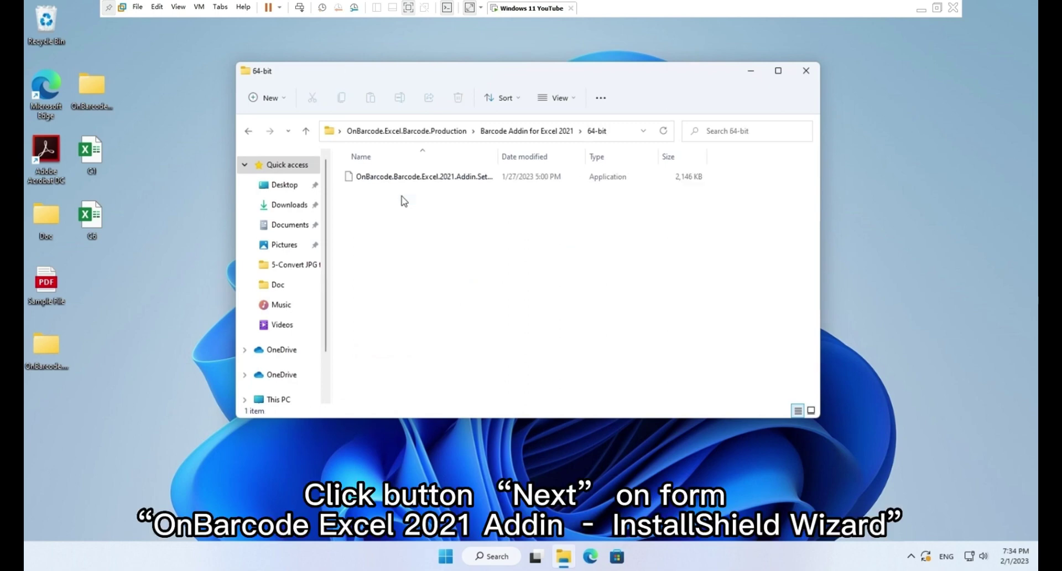
double_click(426, 178)
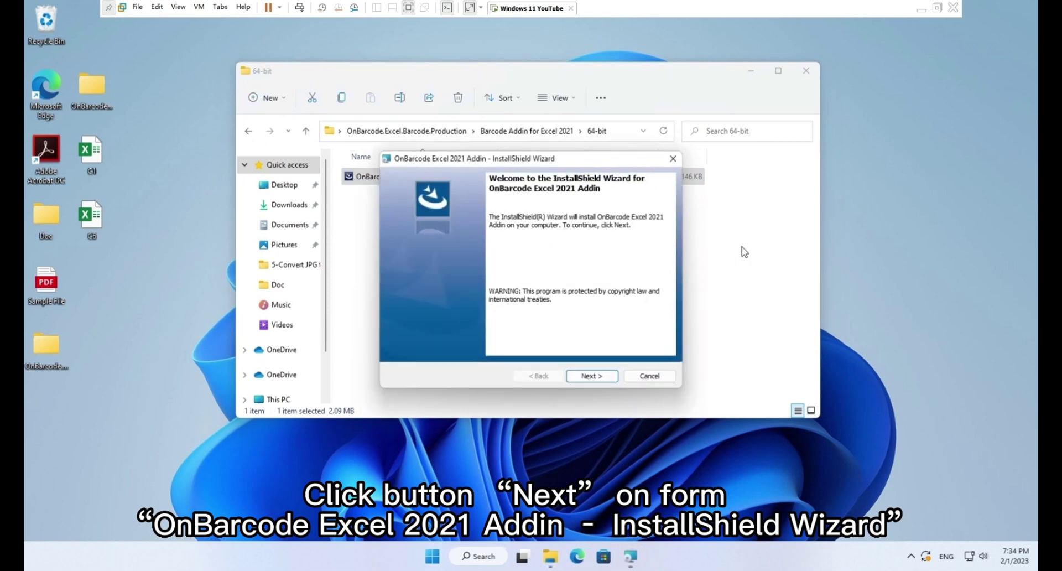
- Install the OnBarcode Excel 2021 Addin, approving the UAC prompt, and finish the wizard
click(605, 376)
click(603, 378)
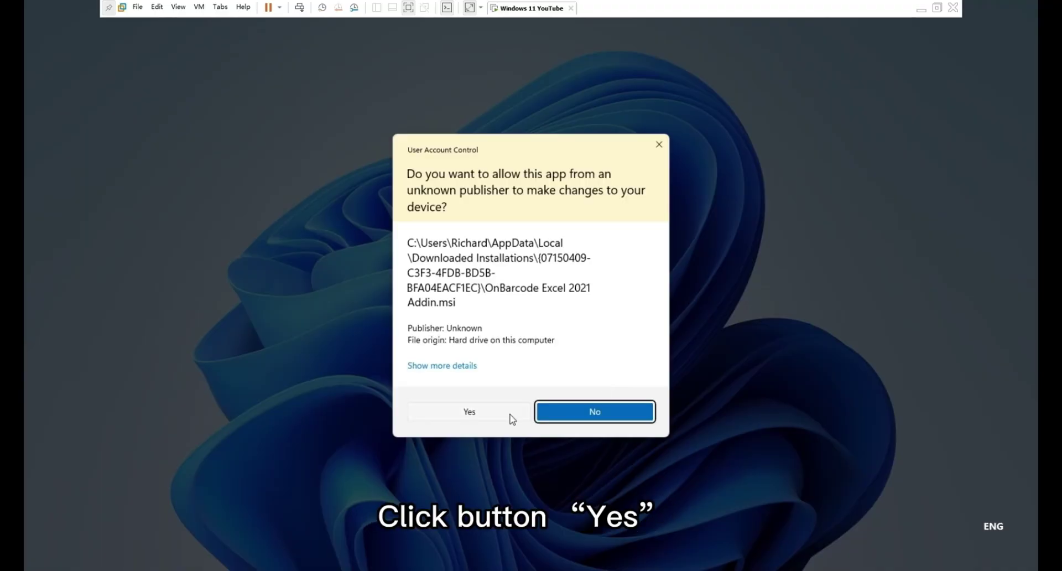
click(511, 416)
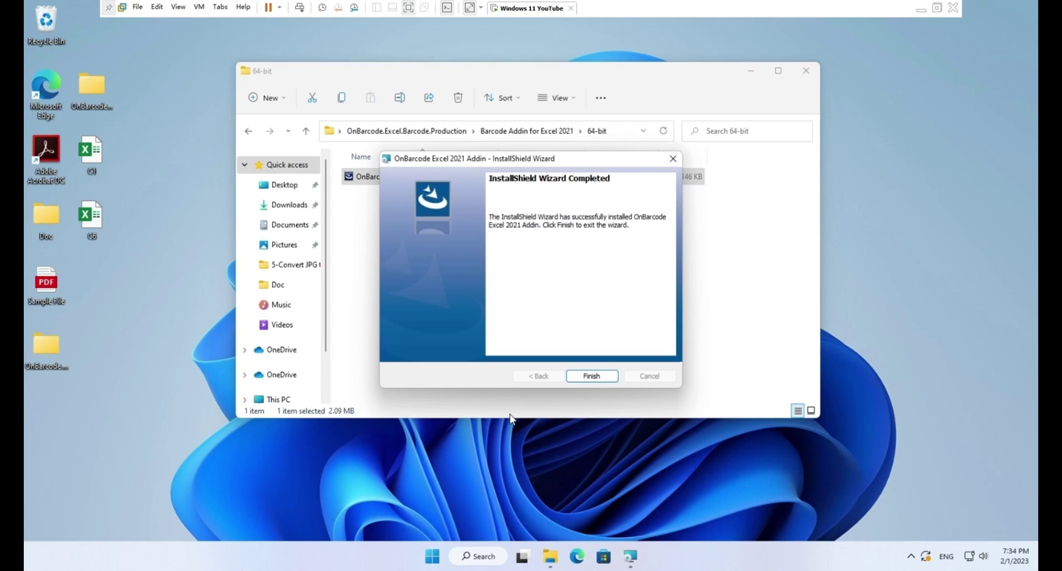
click(592, 377)
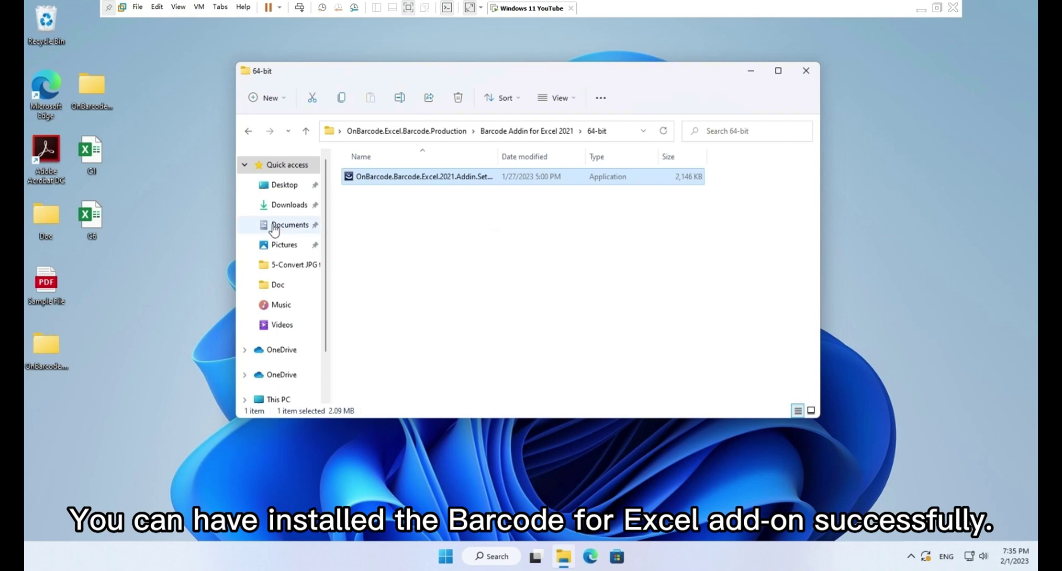
- Open the C1 workbook, check the Add-ins tab for the OnBarcode group, then close Excel
double_click(95, 155)
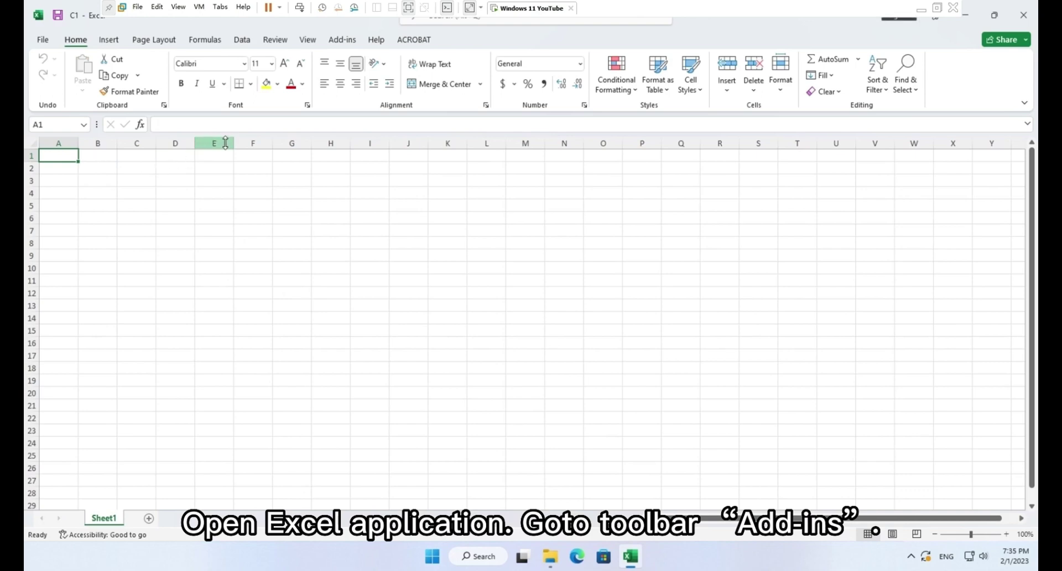
click(348, 43)
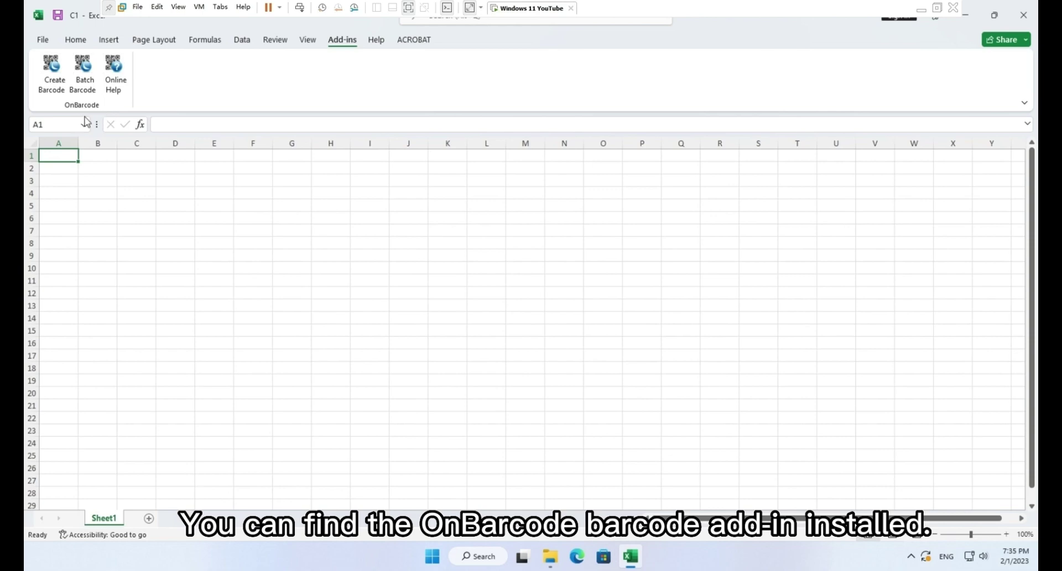
click(1023, 15)
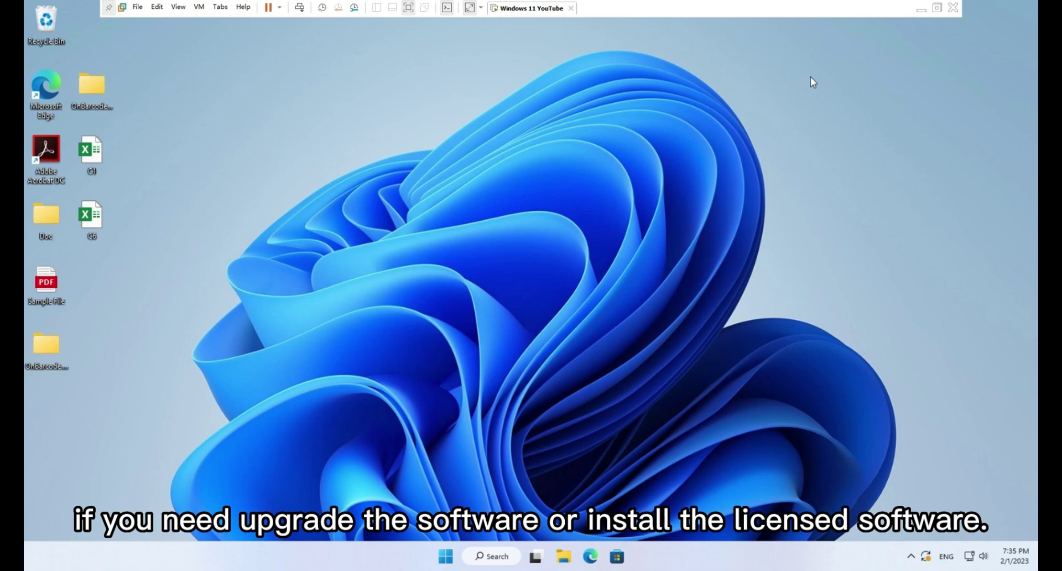
- Go to Settings > Apps & features and scroll down to the OnBarcode Excel 2021 Addin
click(443, 558)
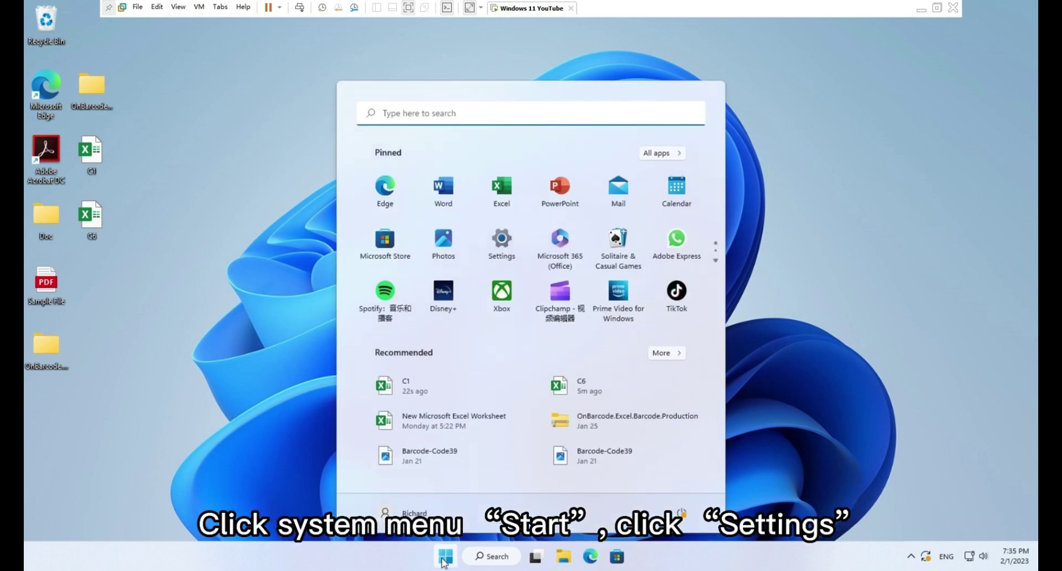
click(502, 242)
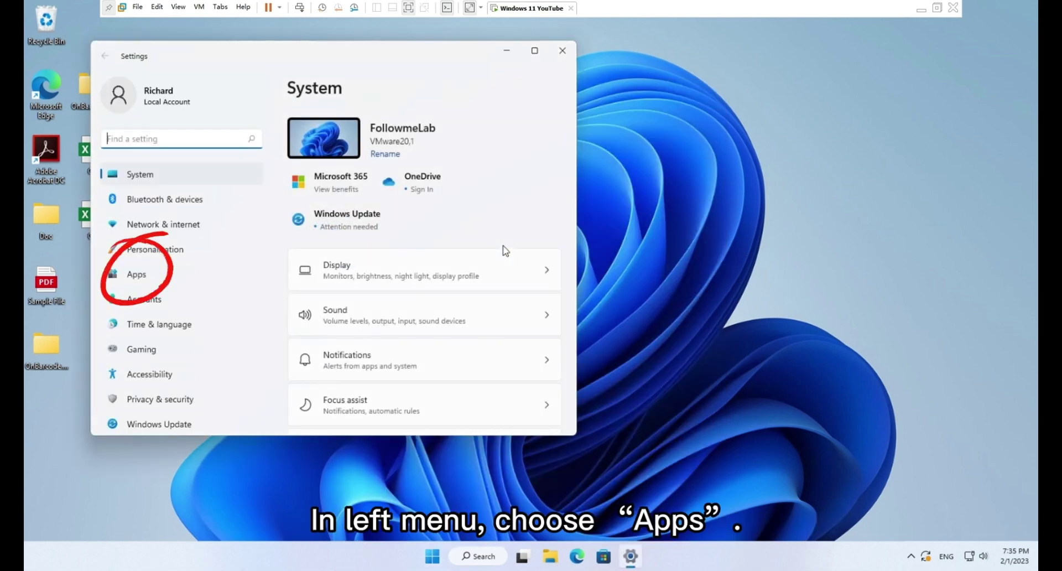
click(161, 278)
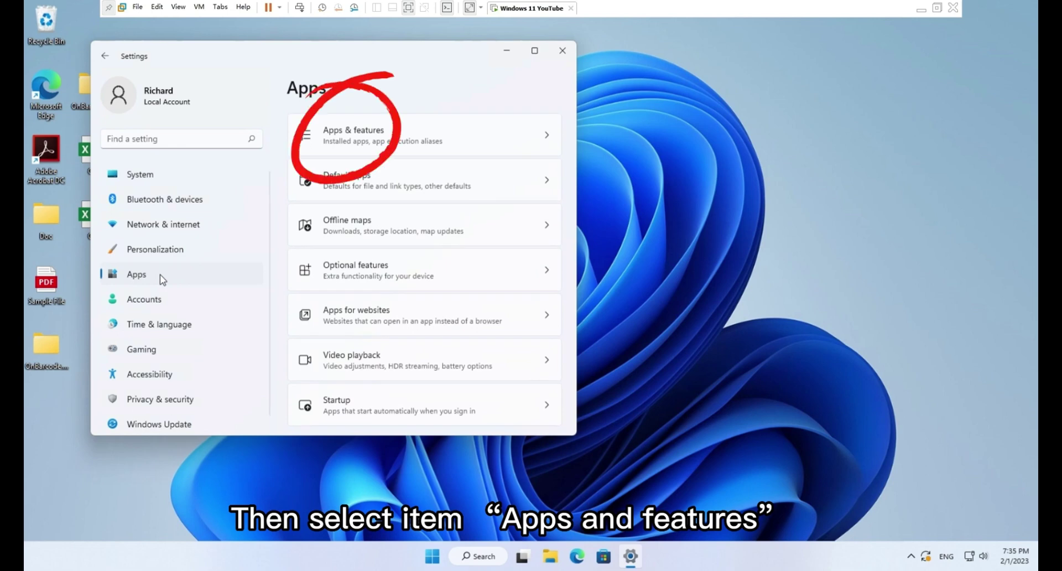
click(415, 142)
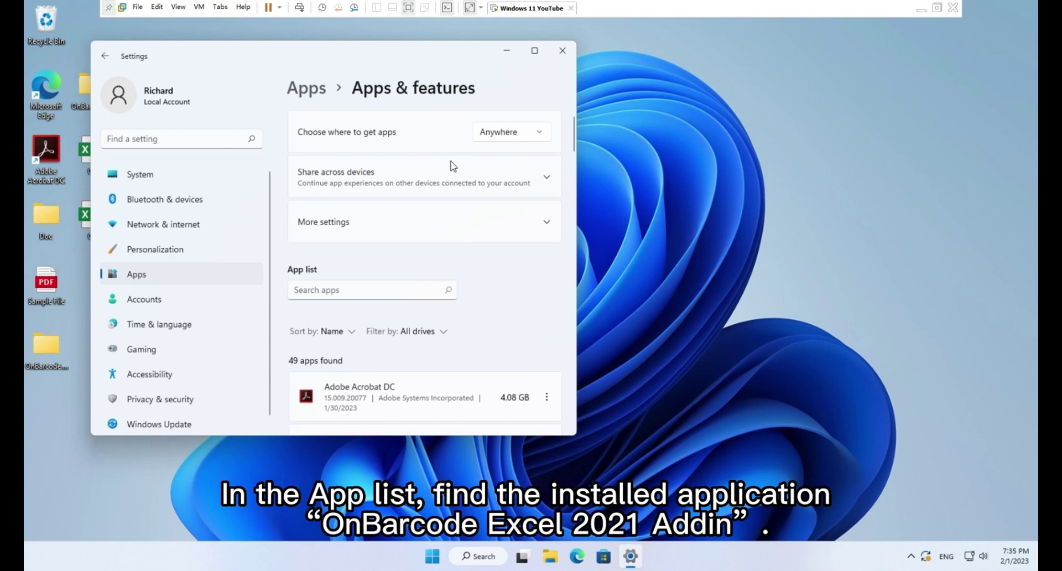
scroll(515, 287, down, 10)
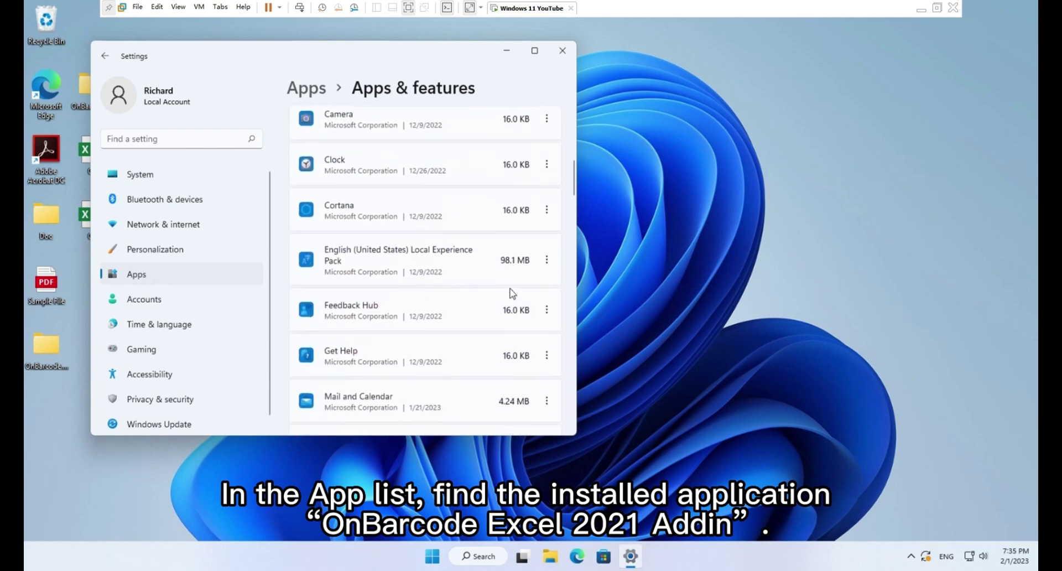
scroll(512, 293, down, 10)
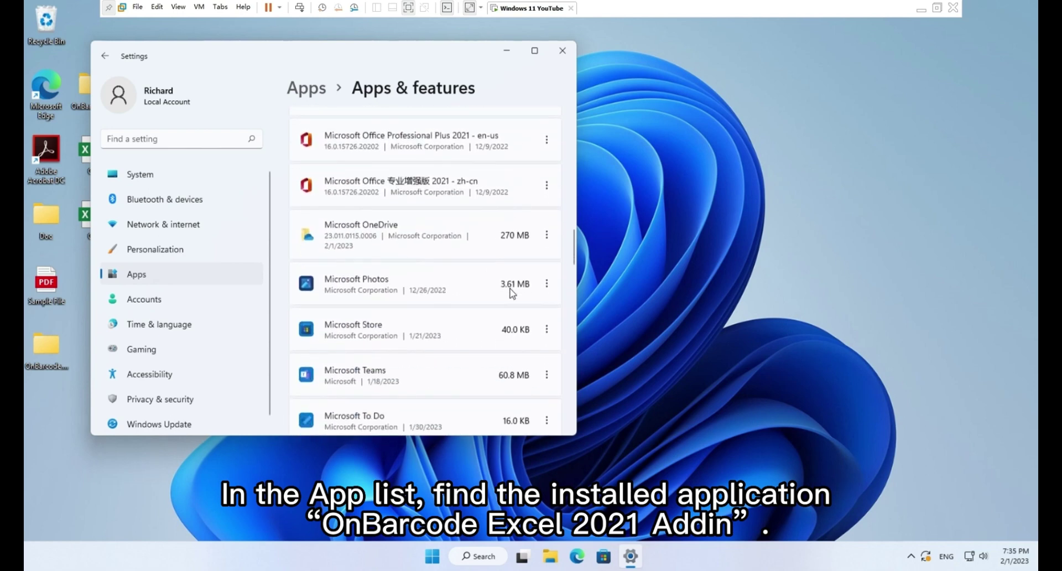
scroll(511, 293, down, 5)
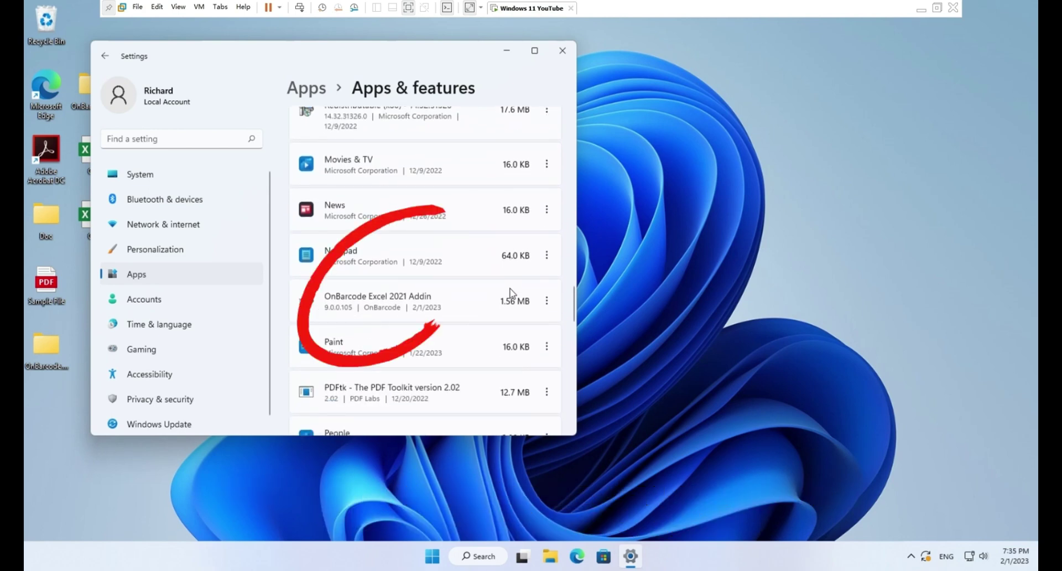
- Uninstall the OnBarcode Excel 2021 Addin, confirming both prompts, and close Settings
click(547, 303)
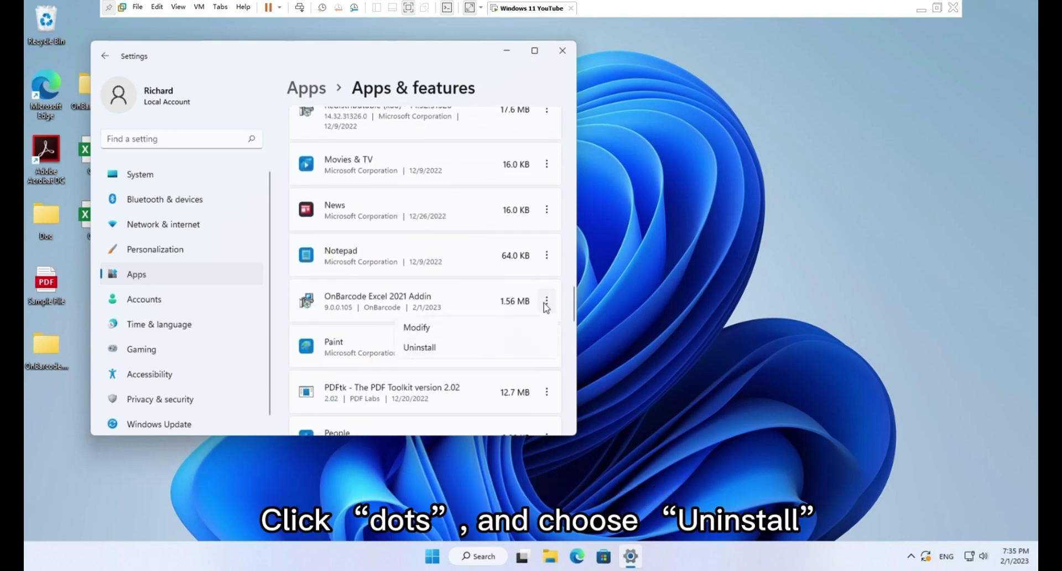
click(445, 351)
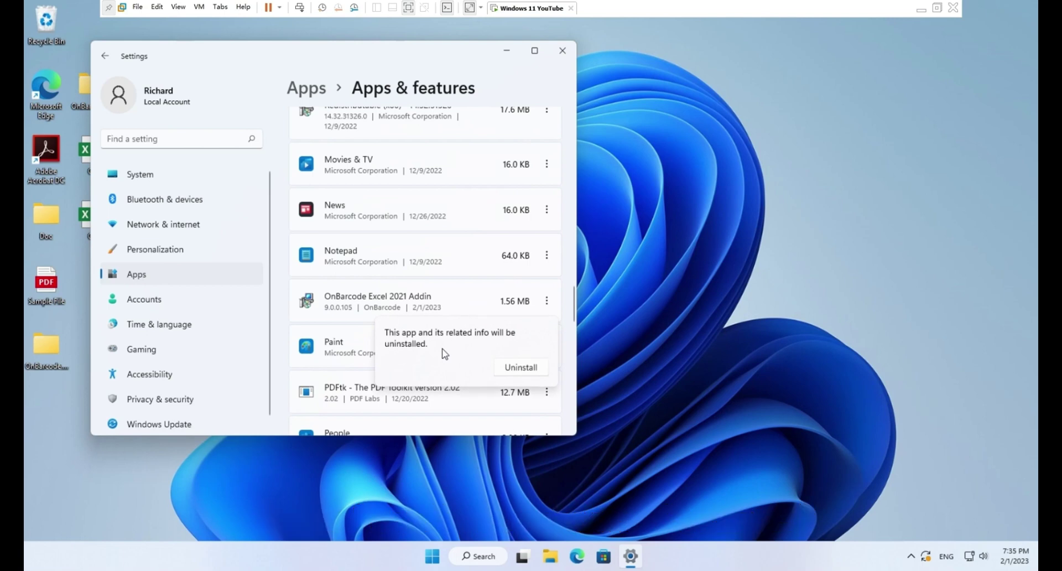
click(522, 368)
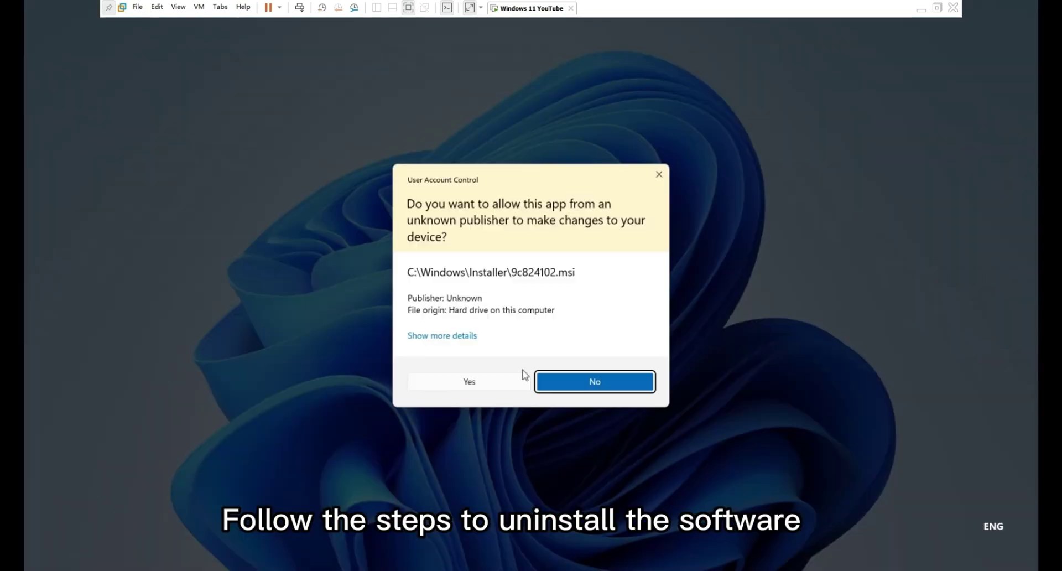
click(509, 387)
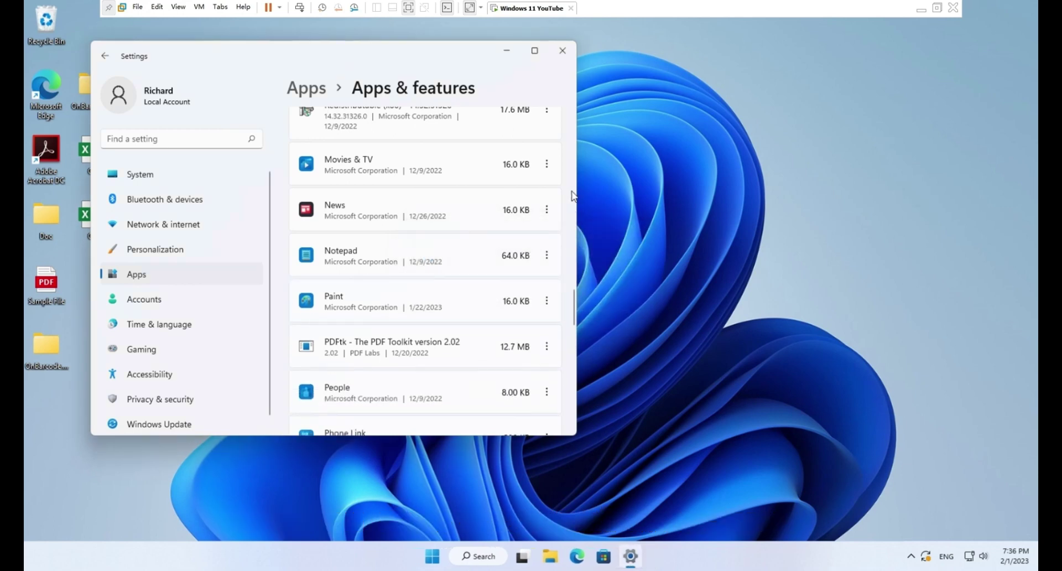
click(568, 55)
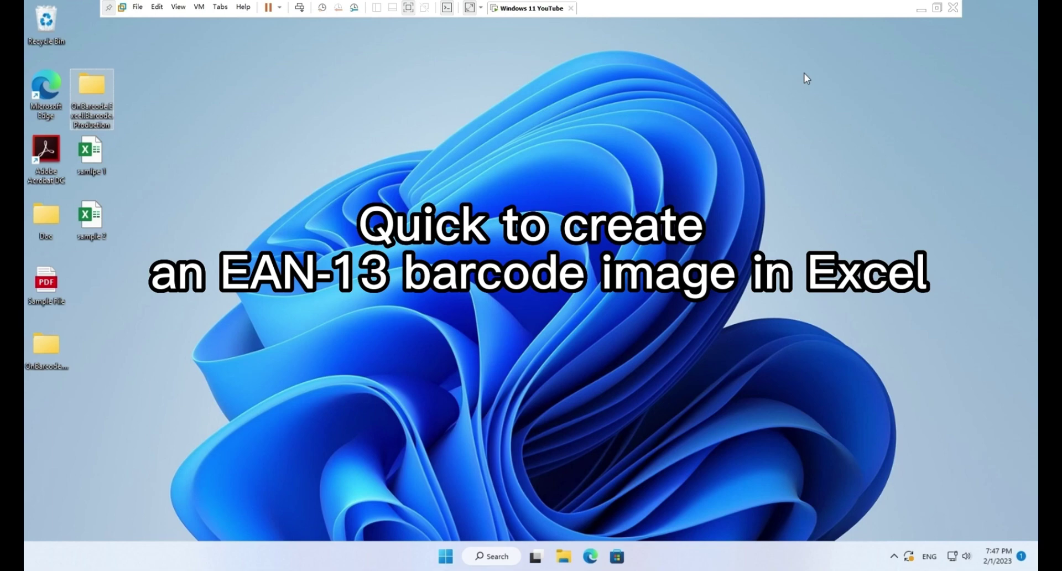
- Open the samlpe 1 workbook and bring up OnBarcode's Create Barcode settings pane
click(99, 155)
double_click(98, 155)
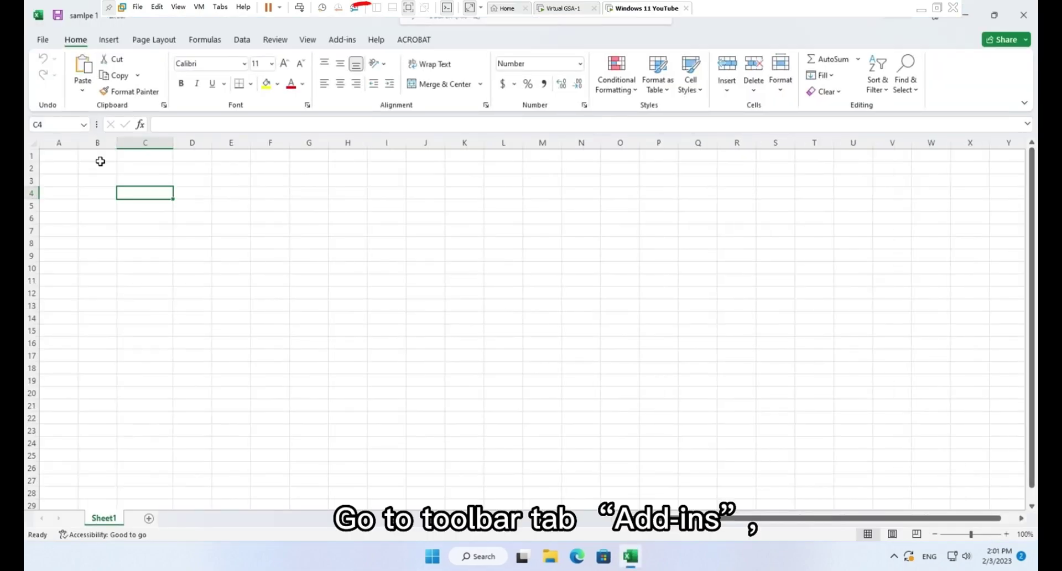
click(343, 42)
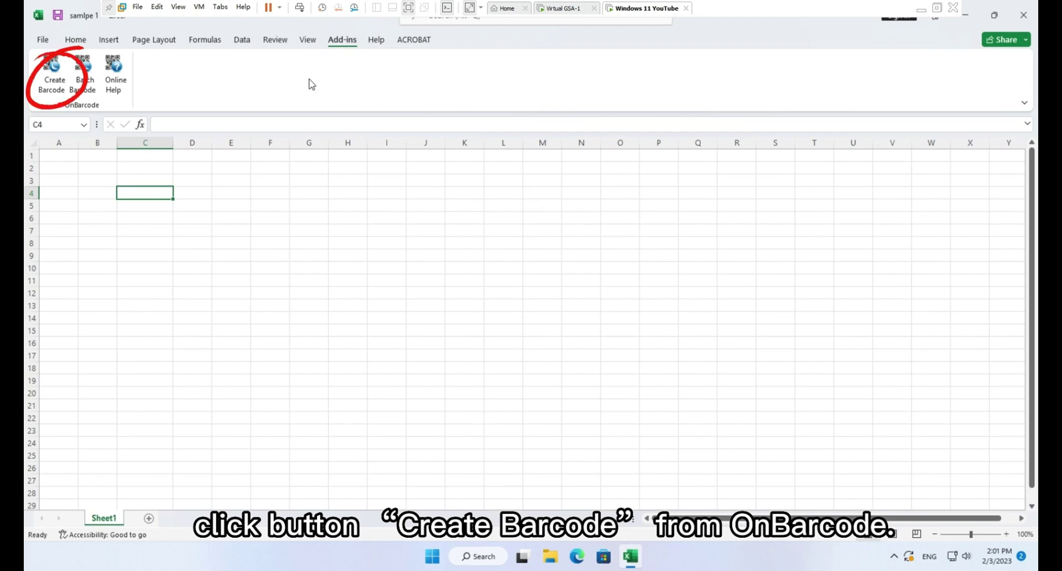
click(54, 83)
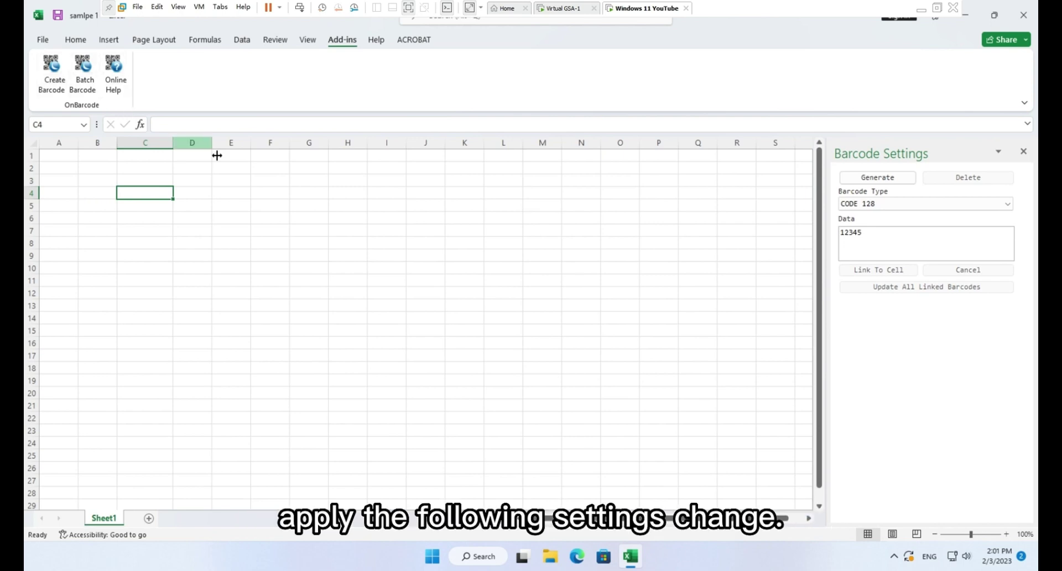
click(308, 224)
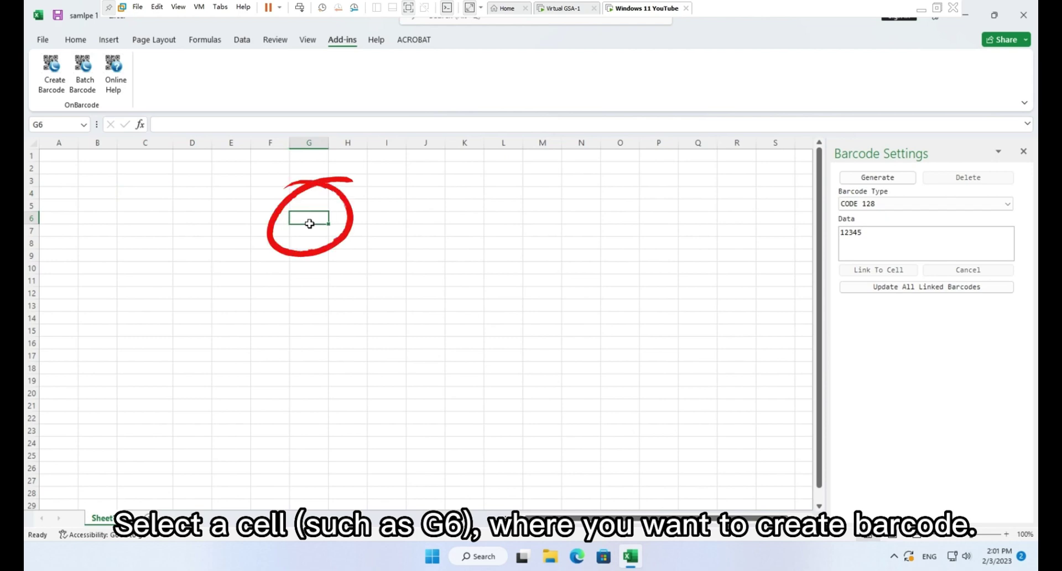
click(884, 205)
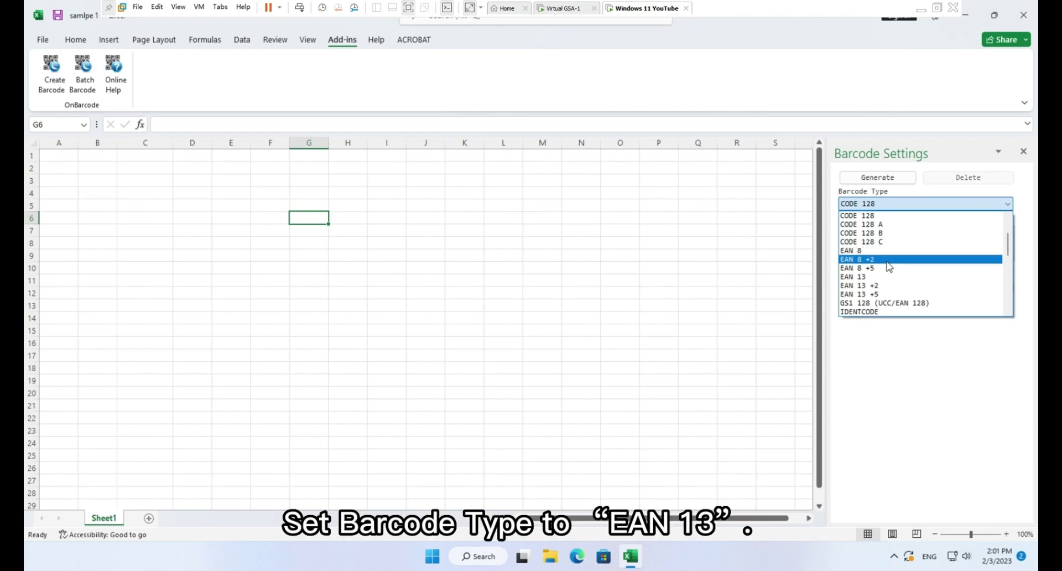
click(885, 276)
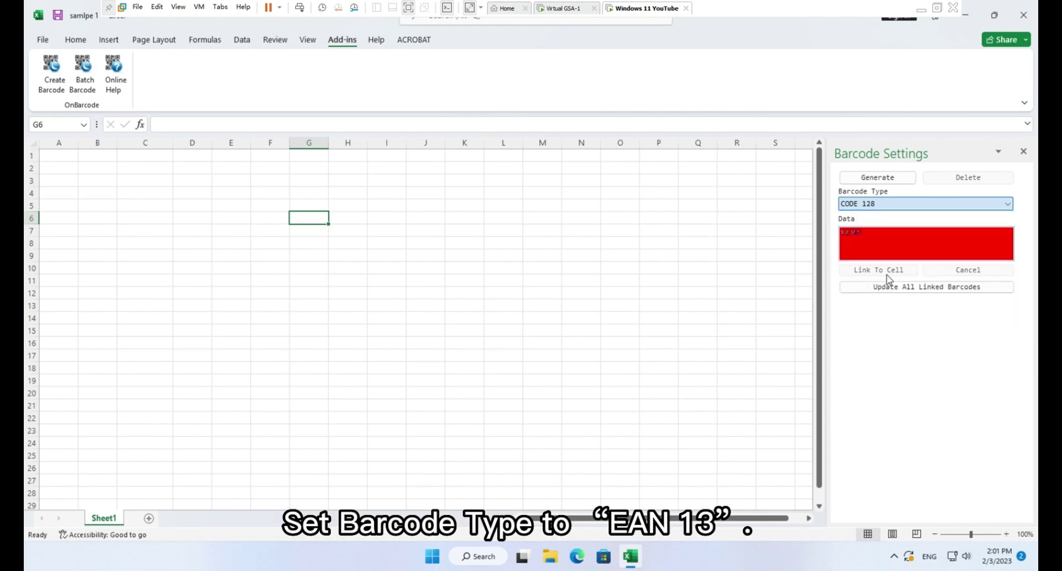
text(123)
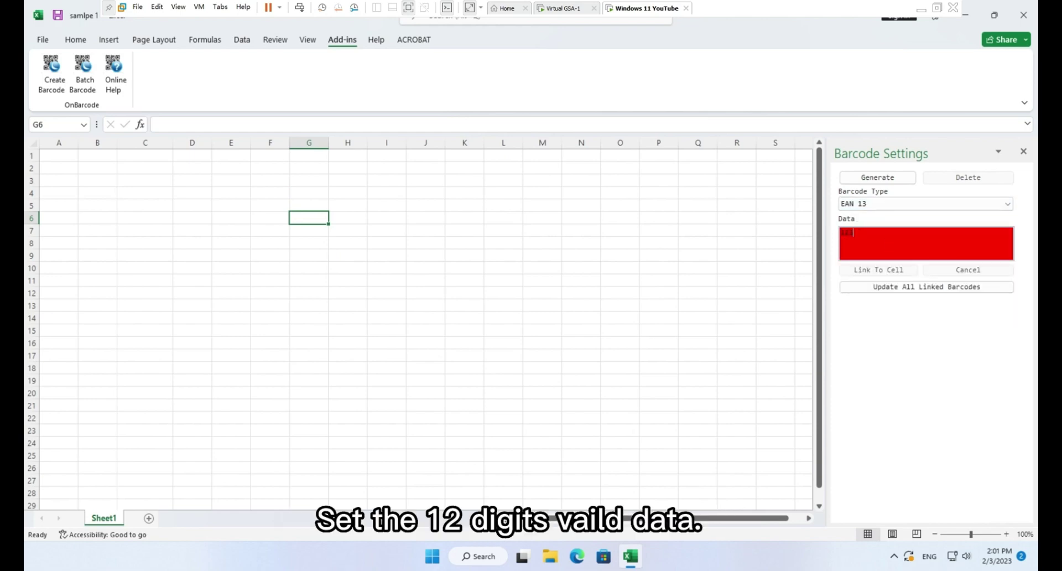
text(456789012)
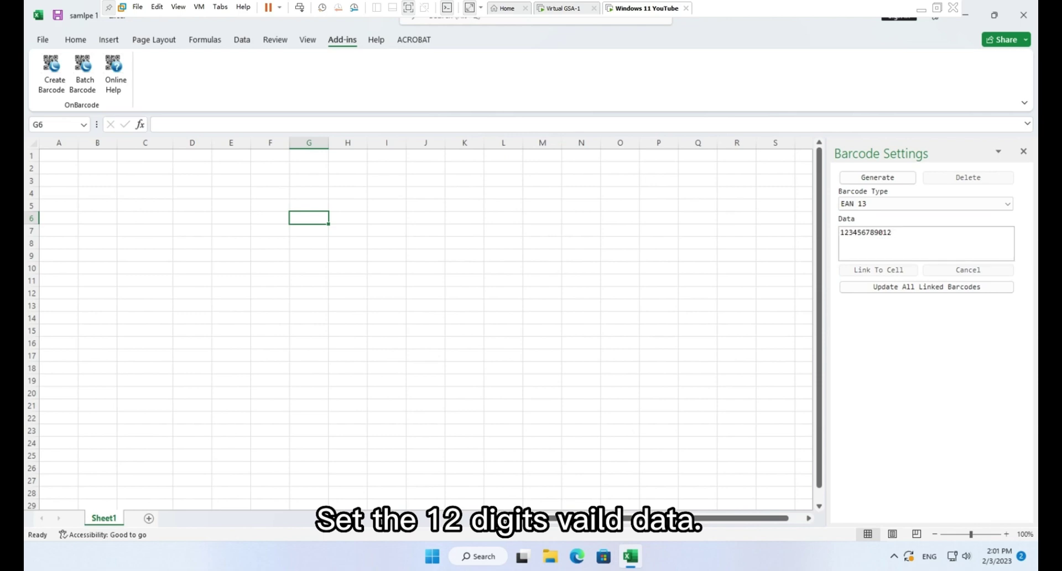
click(877, 177)
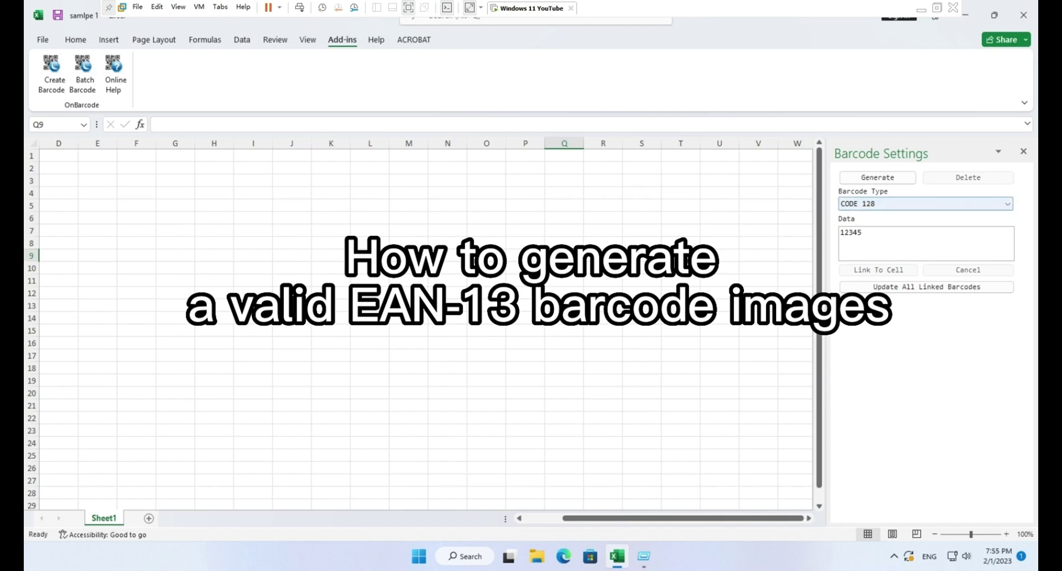
click(873, 204)
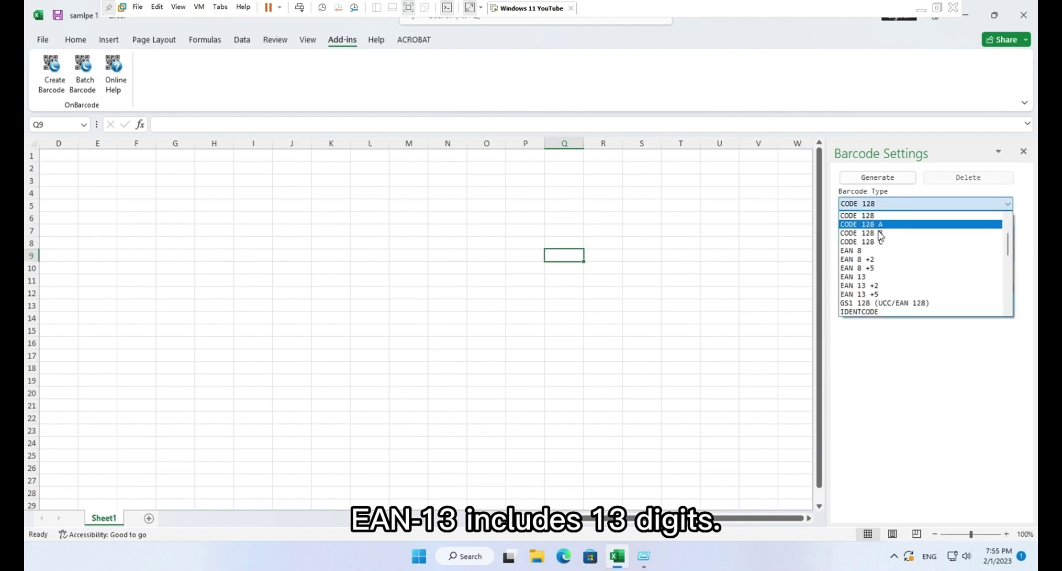
click(881, 278)
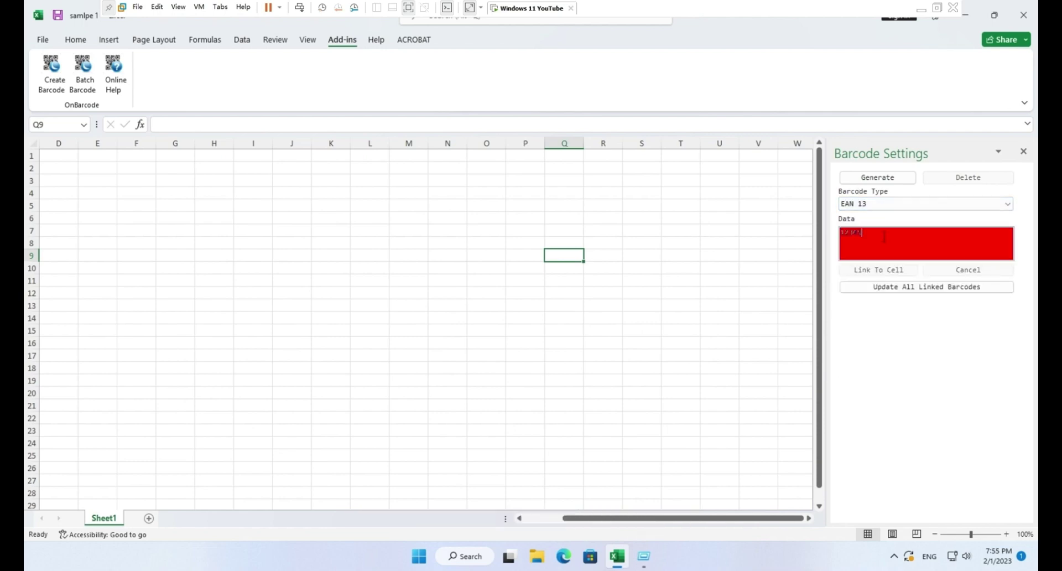
click(929, 229)
text(1234)
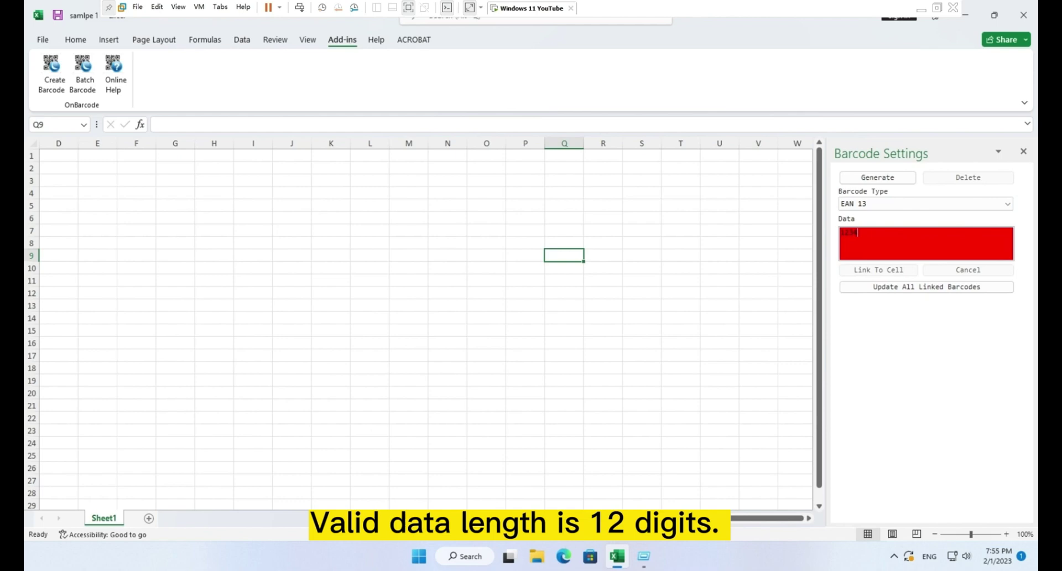
text(567890)
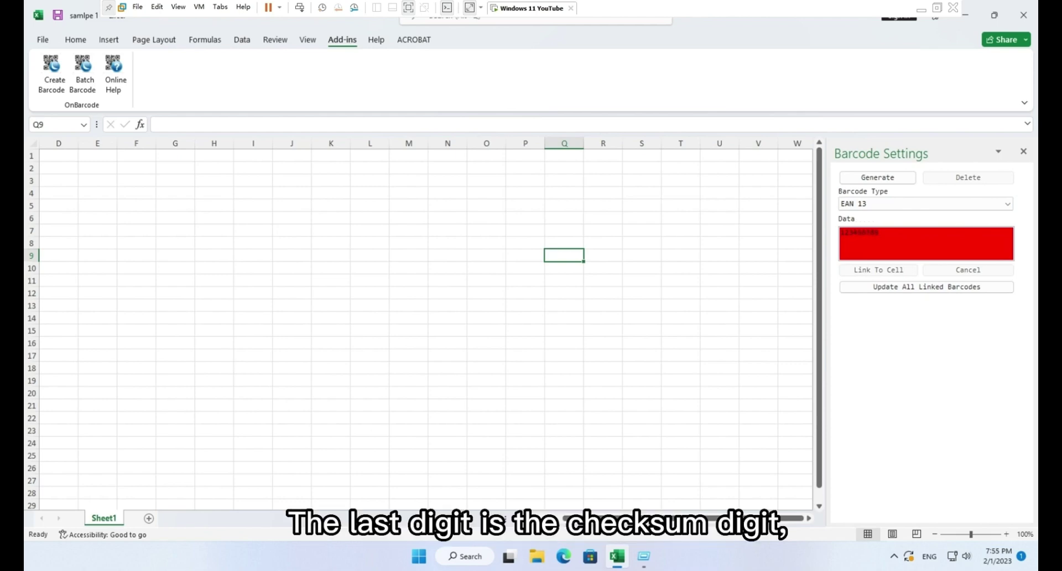
text(12)
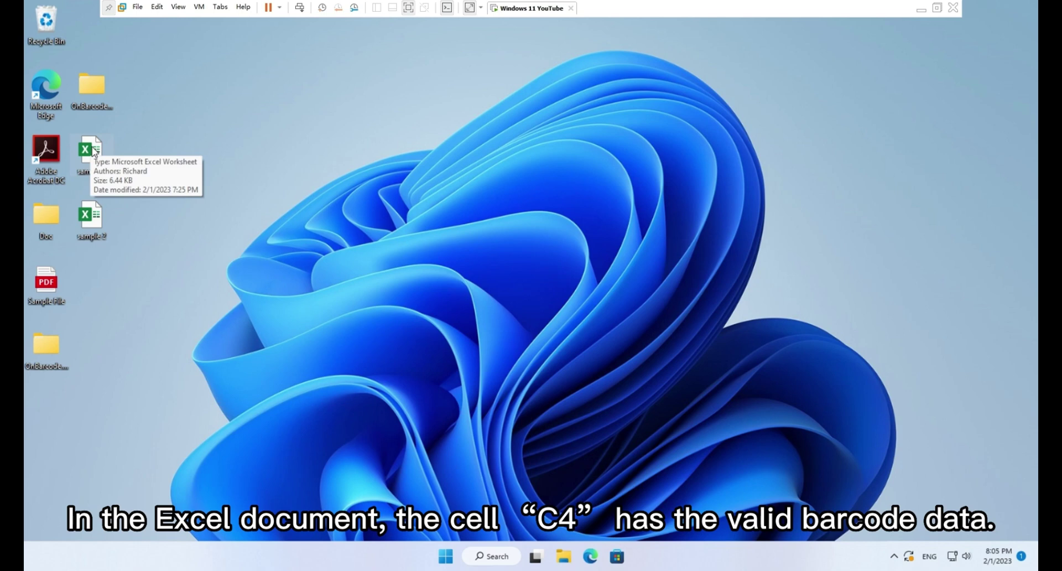
- Open the sample1 workbook and select cell F4 for the barcode
double_click(92, 151)
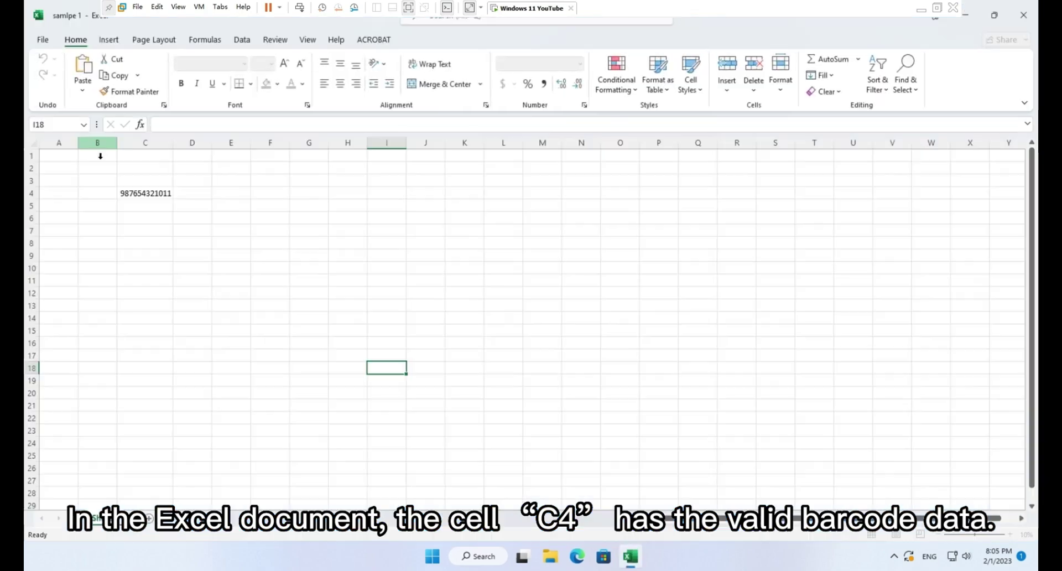
click(279, 193)
- Generate an EAN 13 barcode near F4 and link its data to cell C4
click(343, 40)
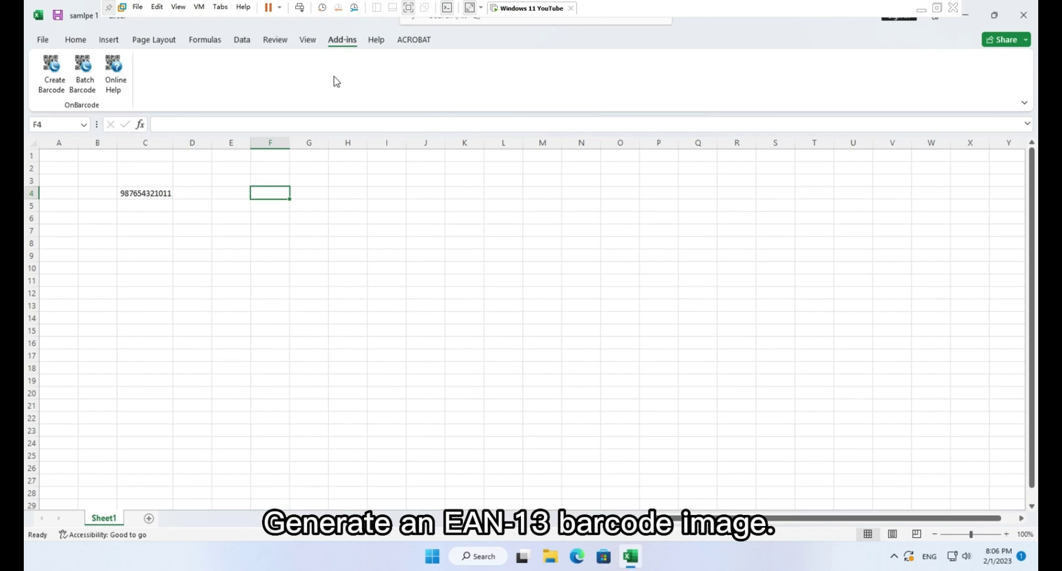
click(52, 75)
click(912, 203)
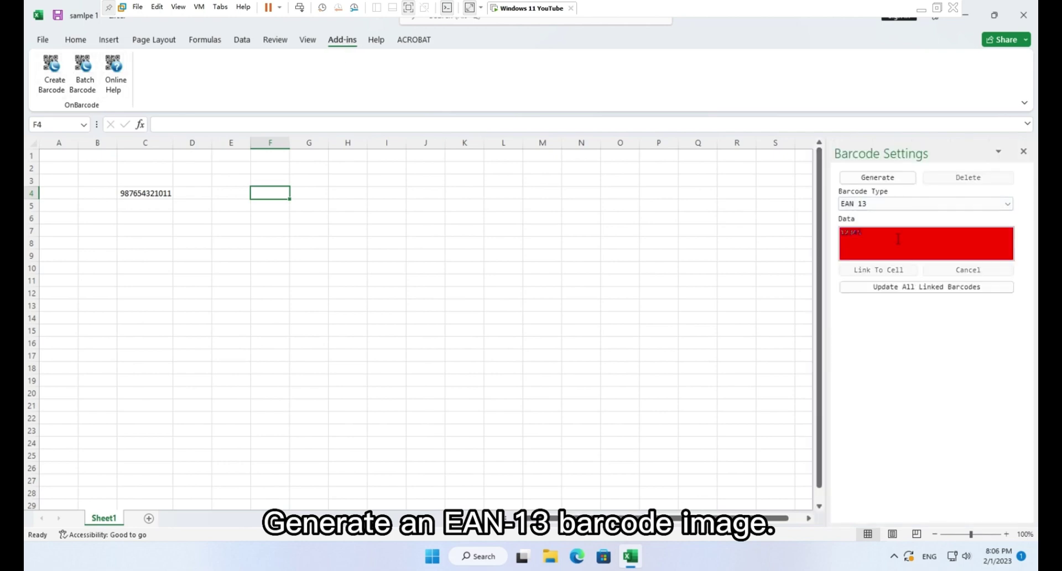
click(897, 179)
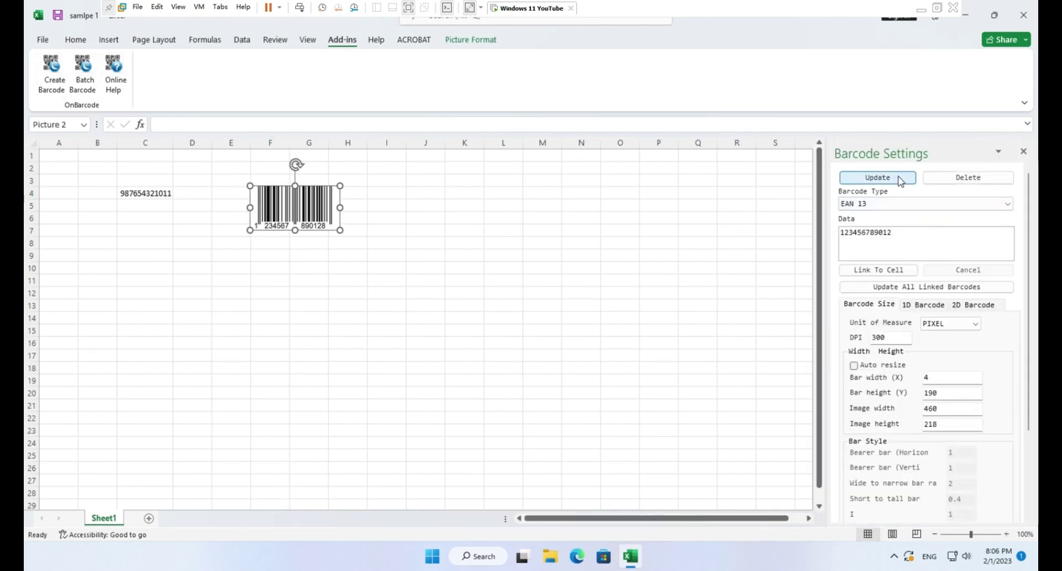
click(898, 275)
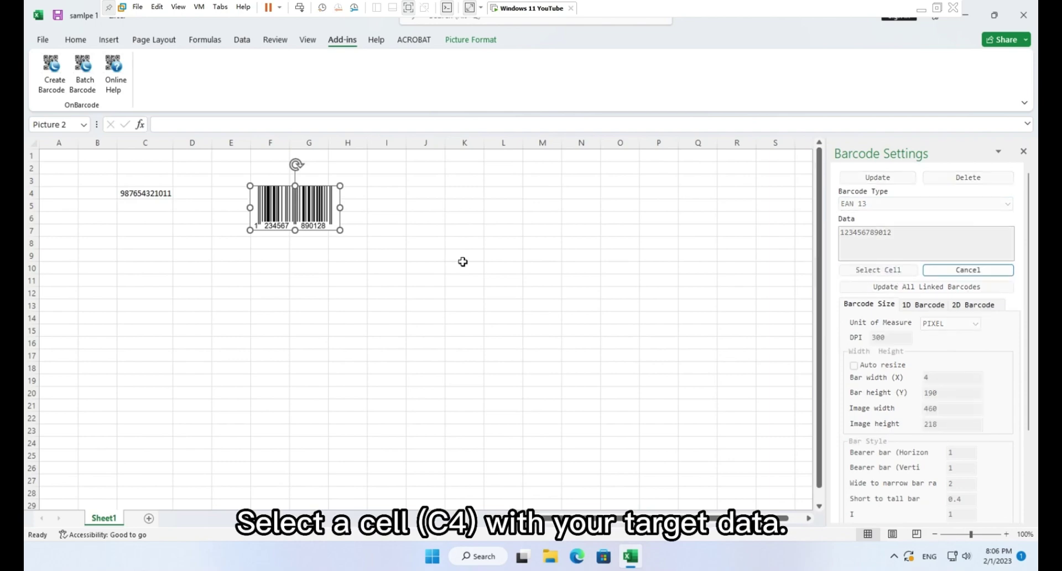
click(156, 198)
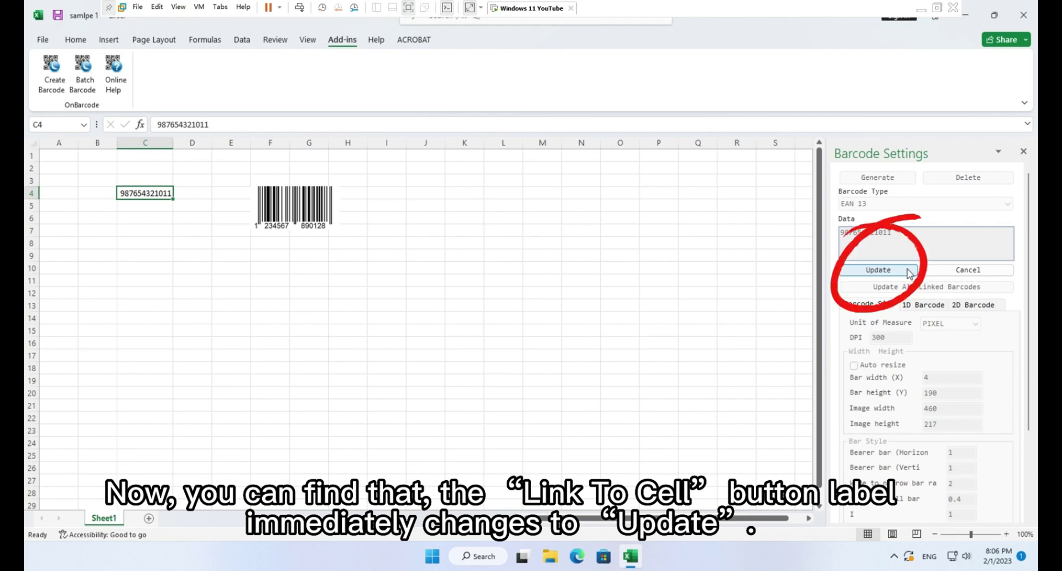
click(878, 270)
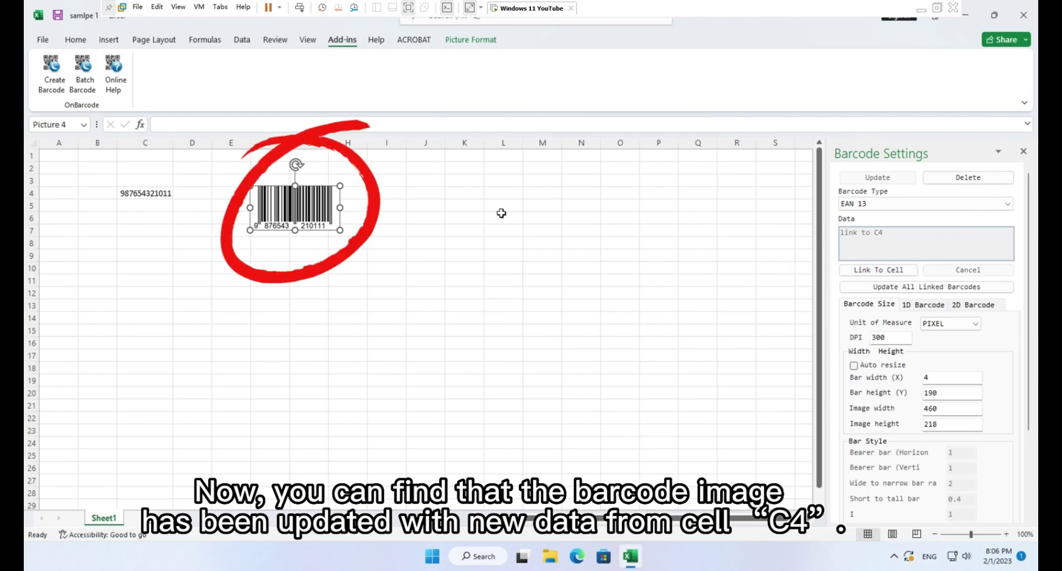
click(152, 198)
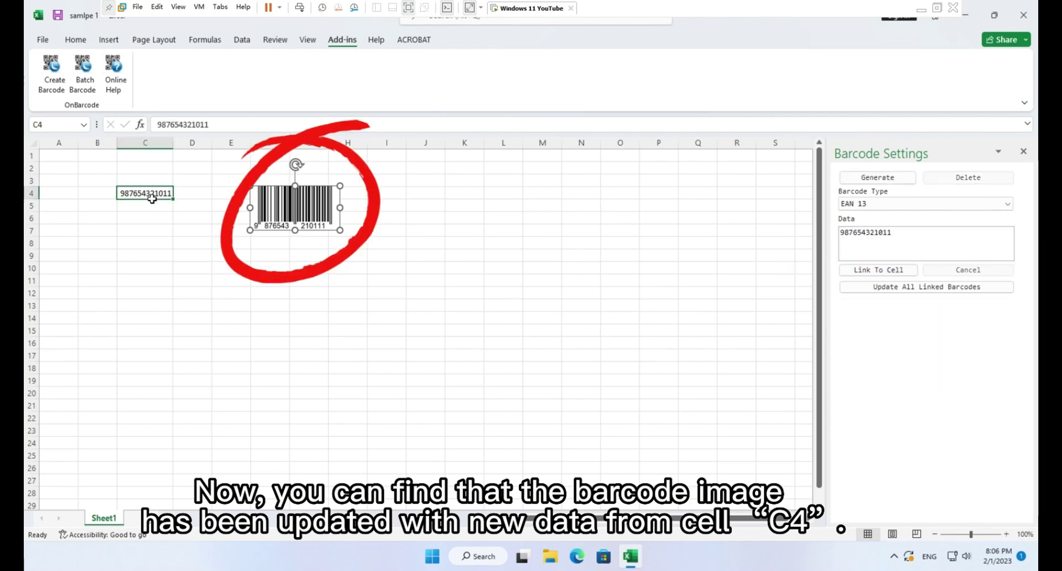
click(231, 130)
key(BackSpace)
key(BackSpace)
text(22)
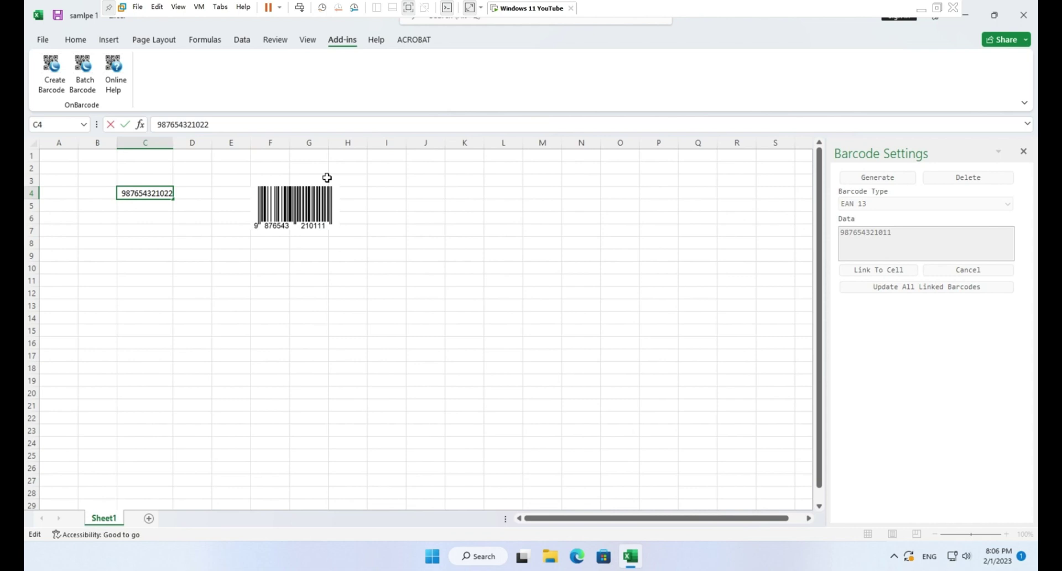
click(307, 203)
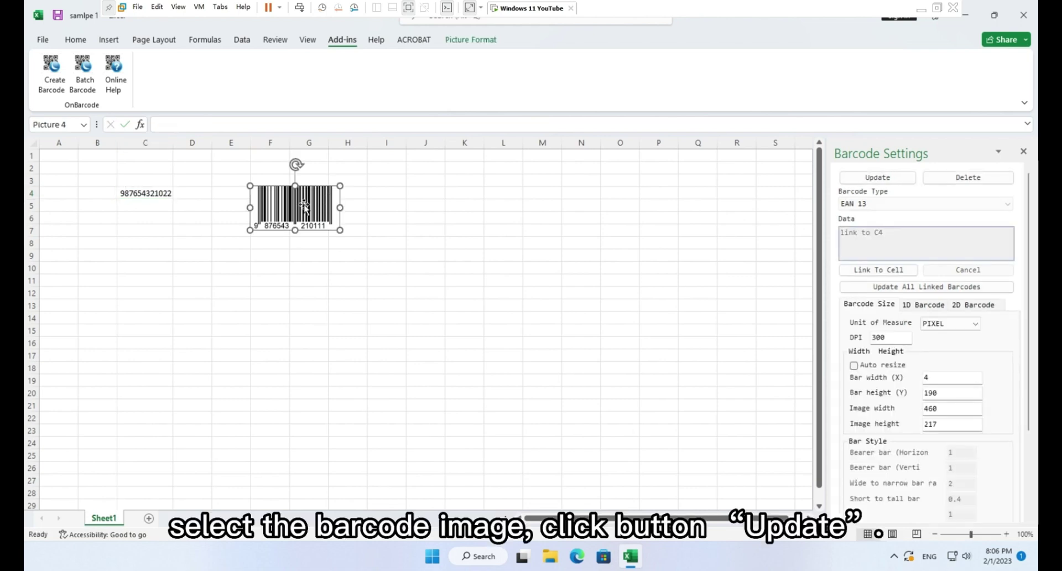
click(896, 180)
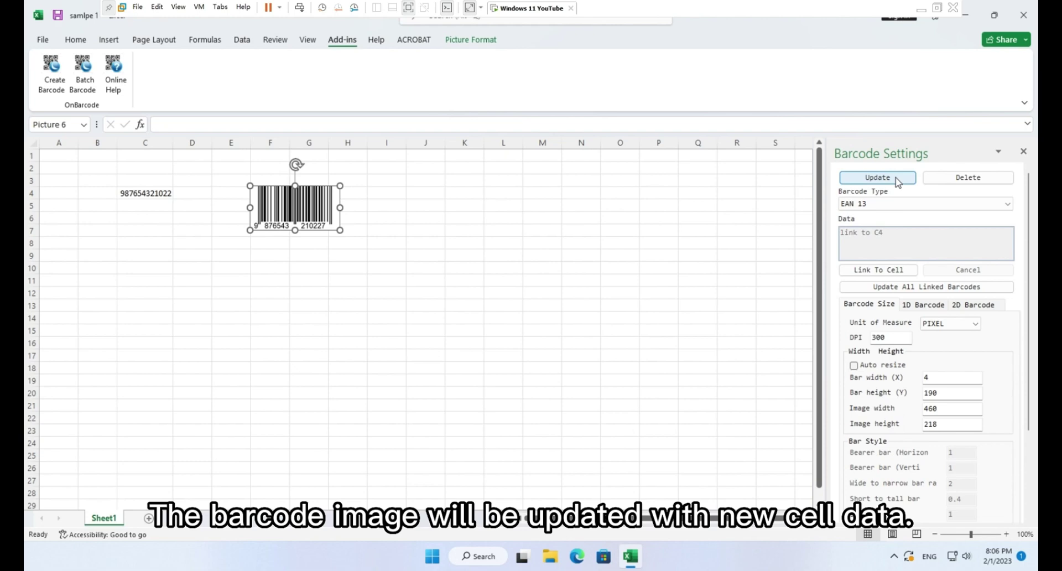
- Reselect C4 and start editing it again, deleting its last two digits
click(166, 200)
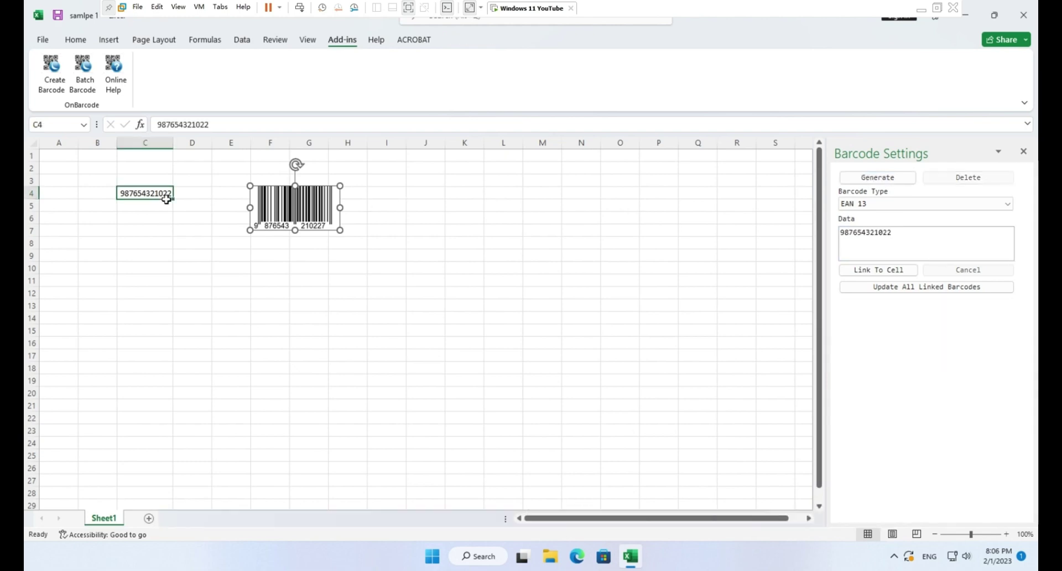
click(240, 131)
key(BackSpace)
key(BackSpace)
text(33)
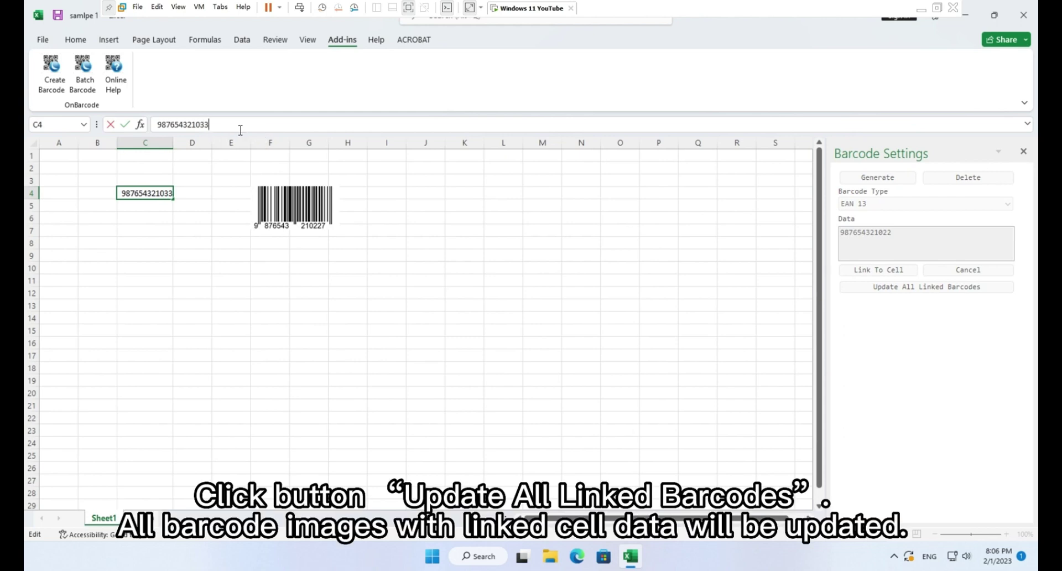
click(429, 198)
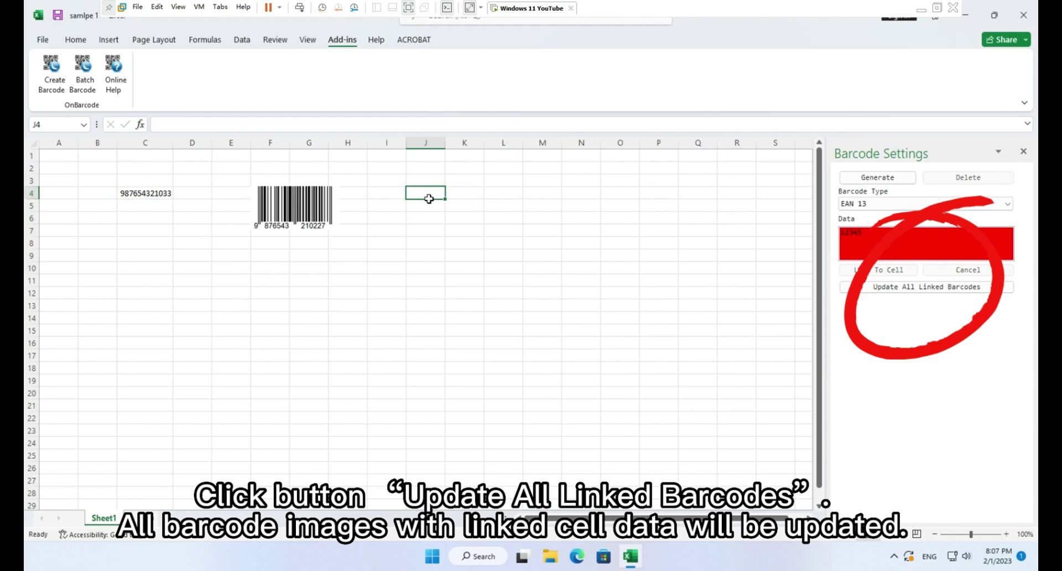
click(939, 292)
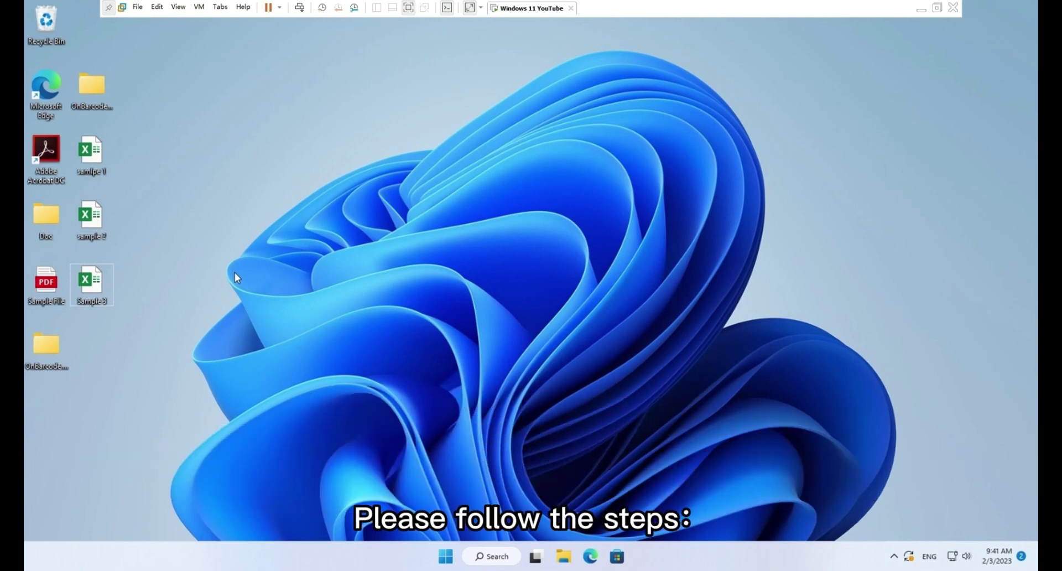
- Open the Sample 3 workbook from the desktop and switch Sheet1 to Page Layout view
double_click(99, 283)
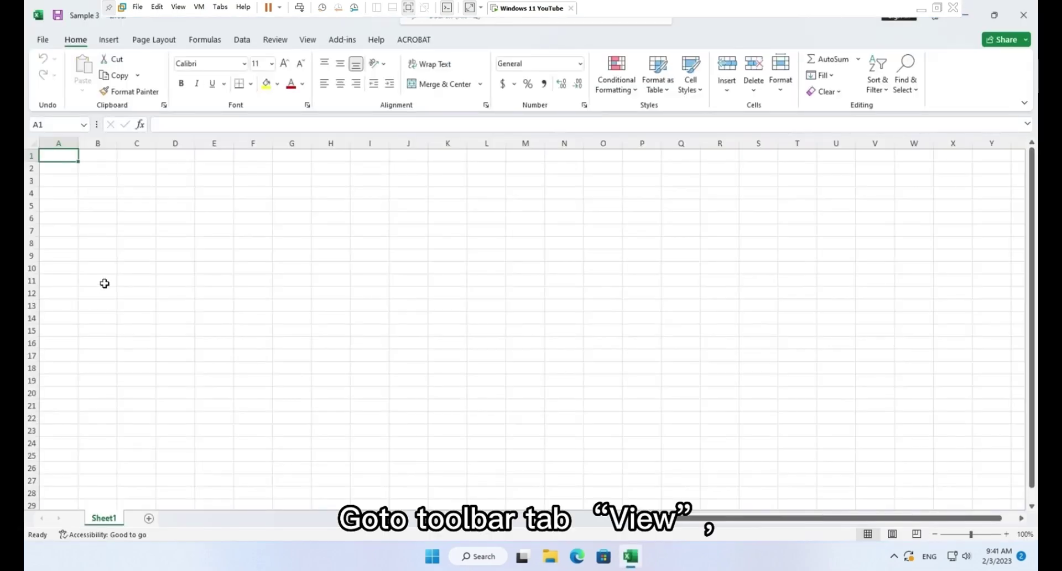
click(308, 46)
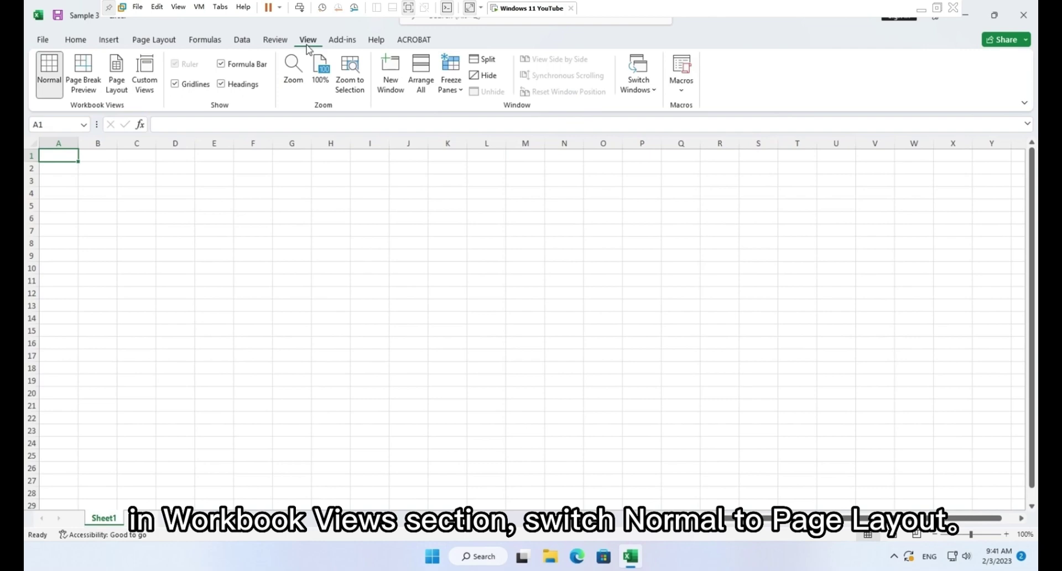
click(118, 79)
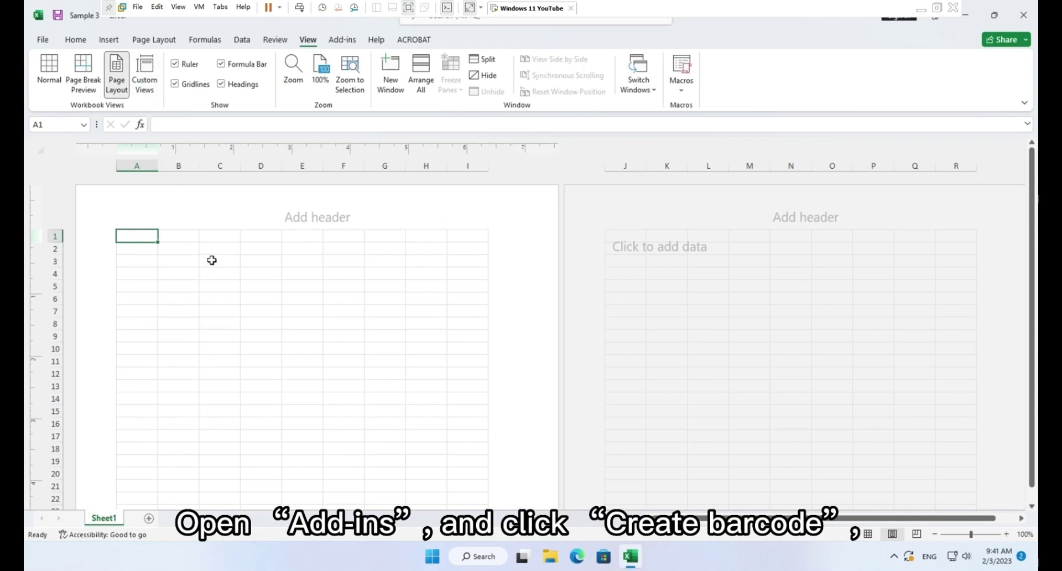
- Select cell B2 and bring up the Create Barcode settings pane
click(343, 47)
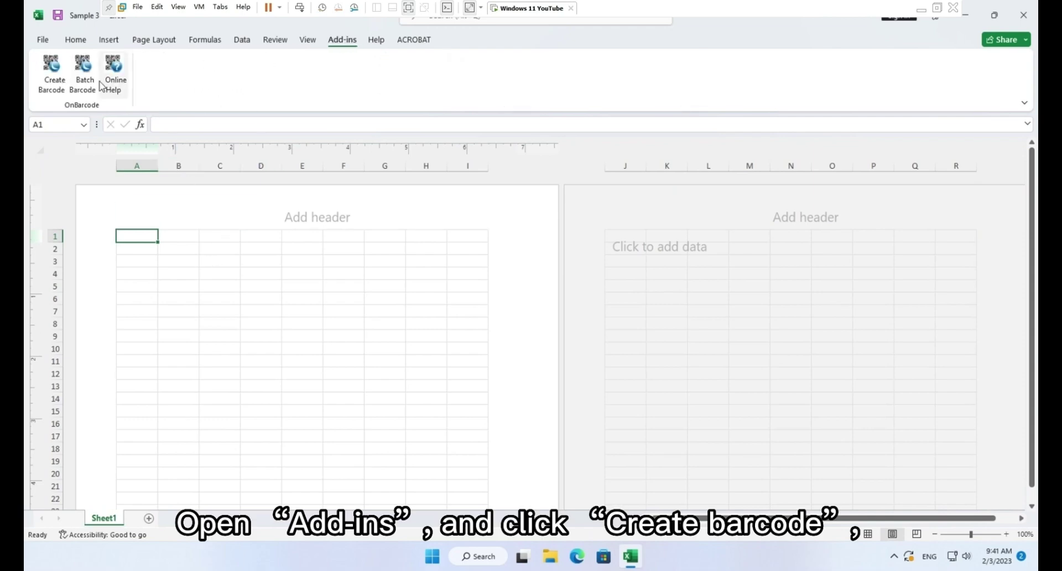
click(51, 83)
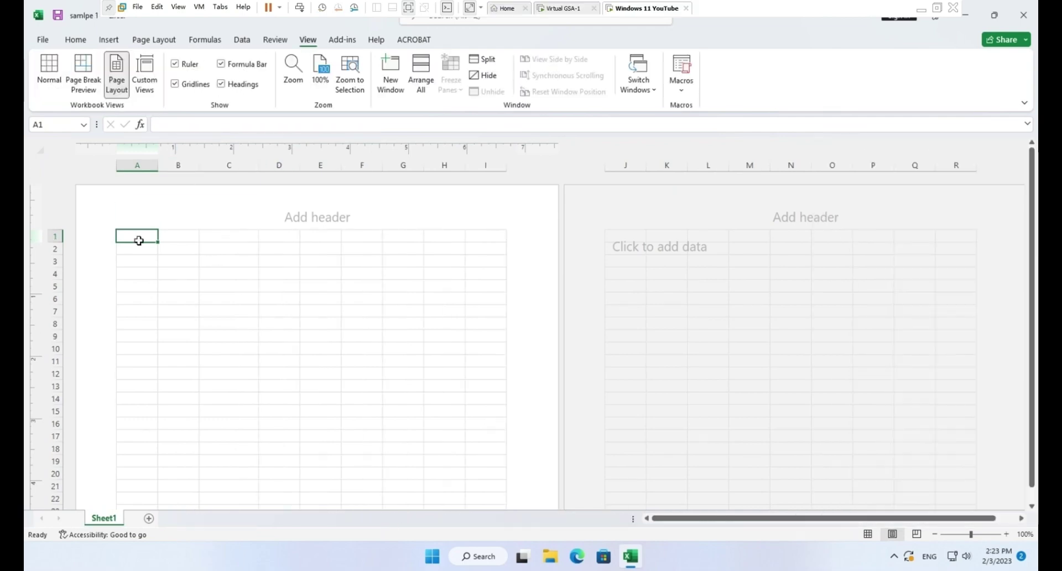
click(183, 254)
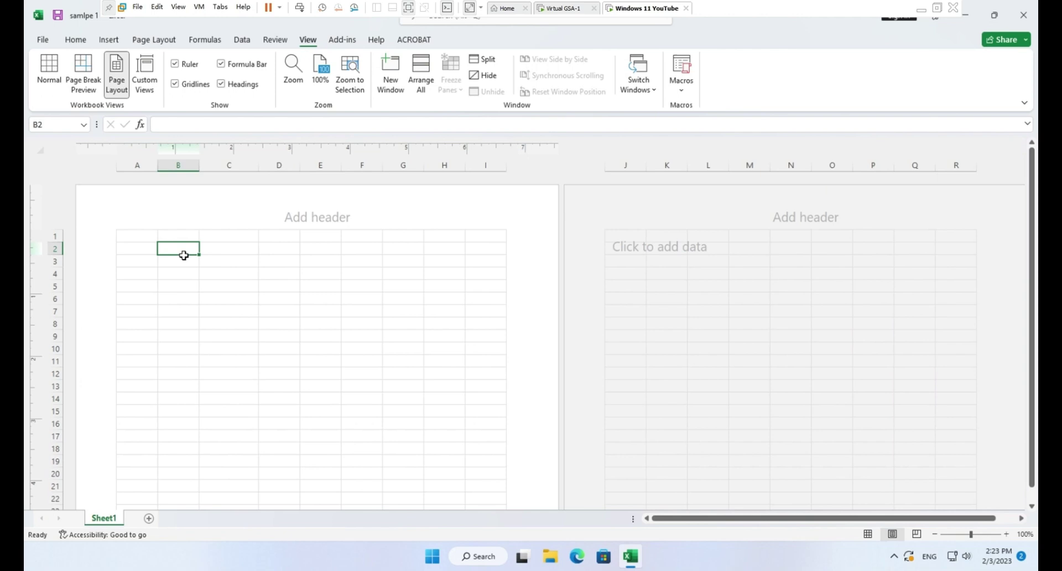
click(342, 40)
click(51, 72)
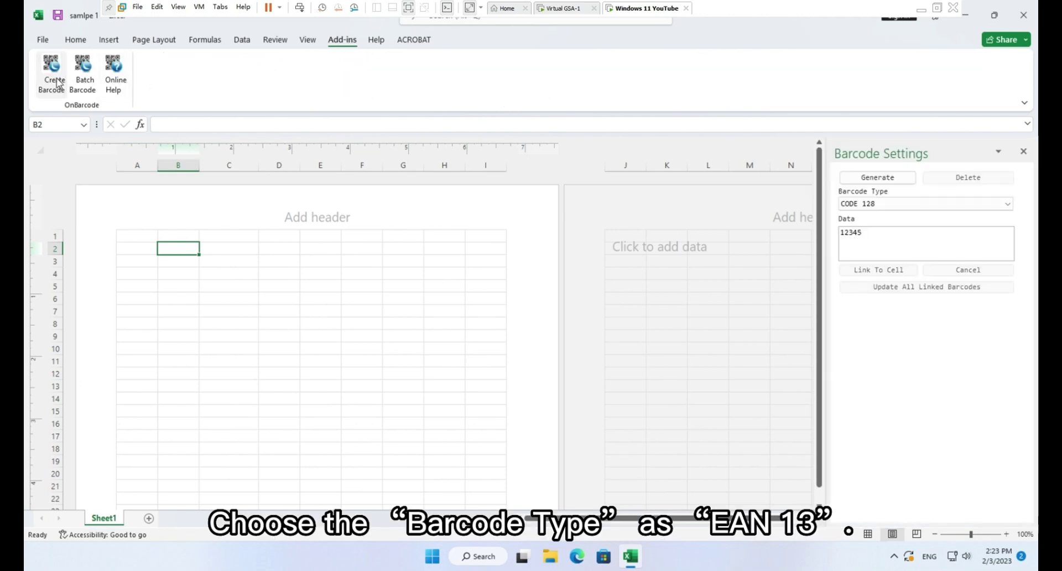
click(885, 204)
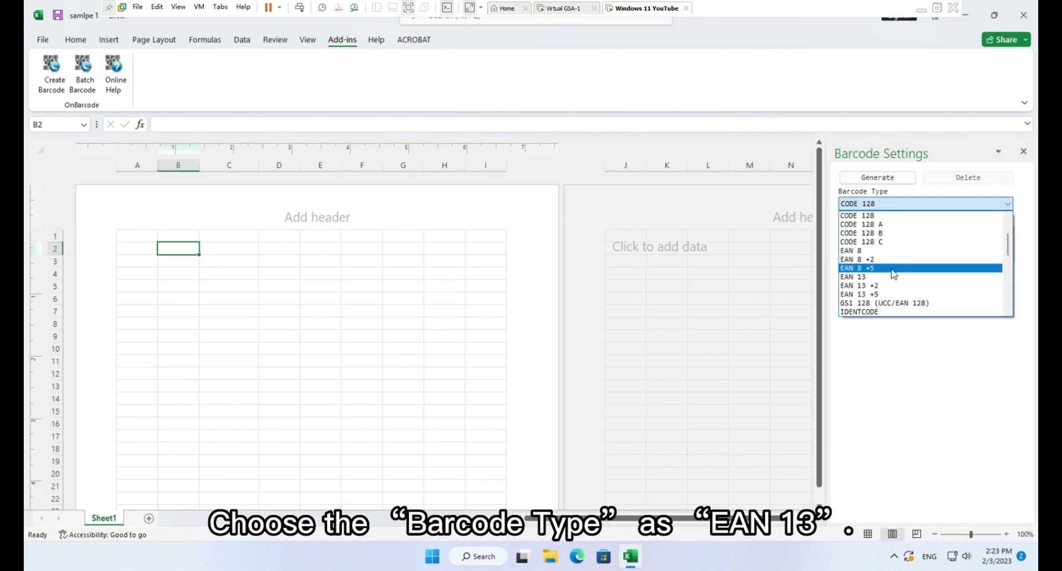
click(885, 270)
drag(886, 247, 806, 235)
key(BackSpace)
text(123)
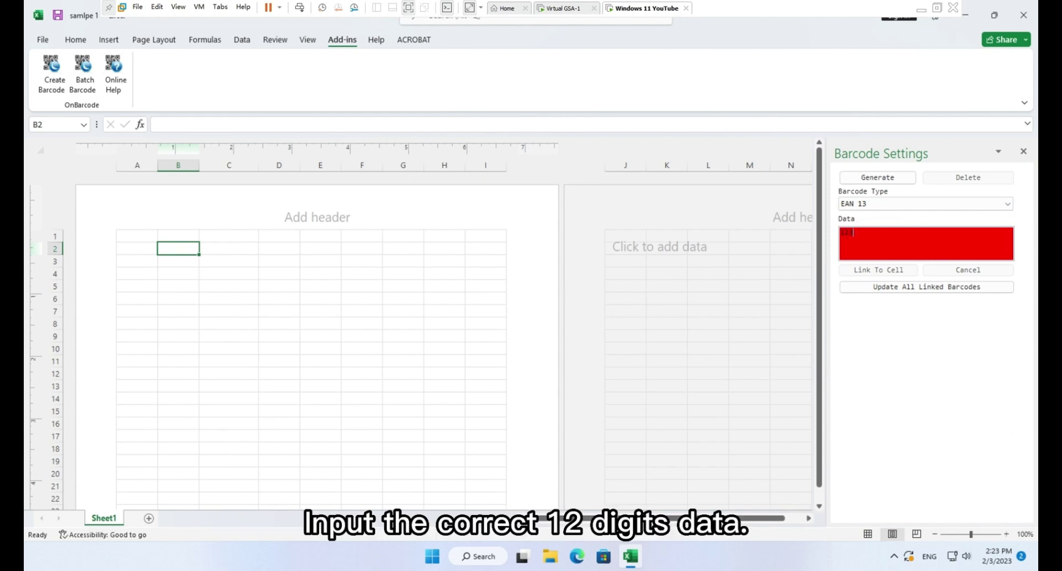
text(456789012)
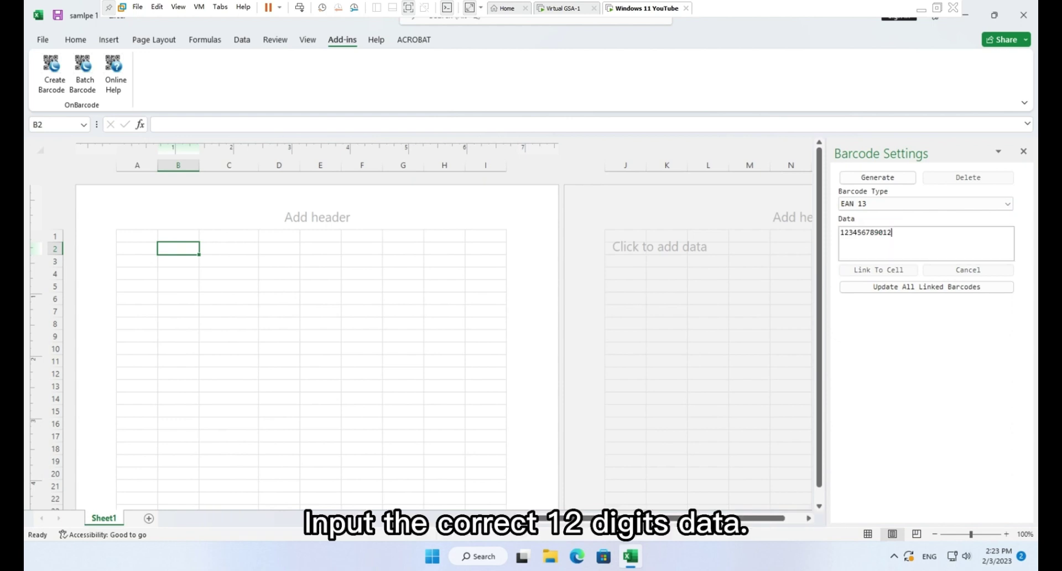
- Generate the EAN 13 barcode at B2, enable Auto resize and measure in inches
click(893, 180)
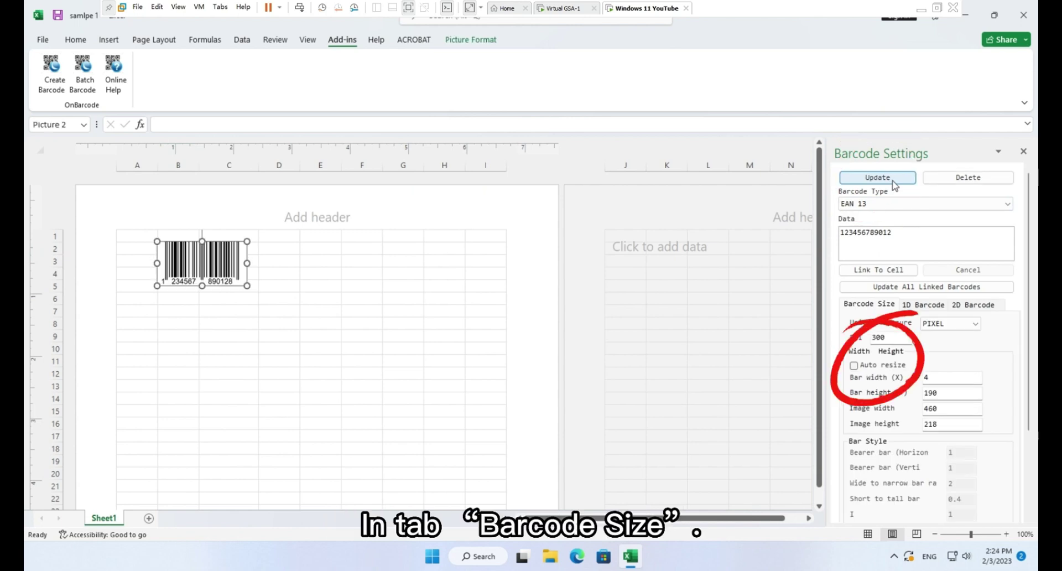
click(854, 365)
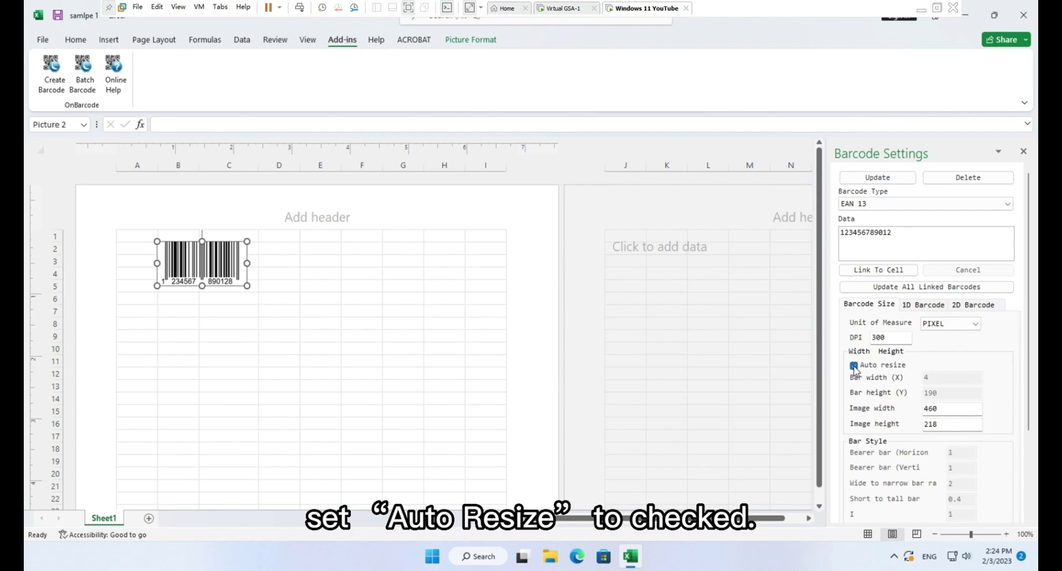
click(955, 324)
click(954, 345)
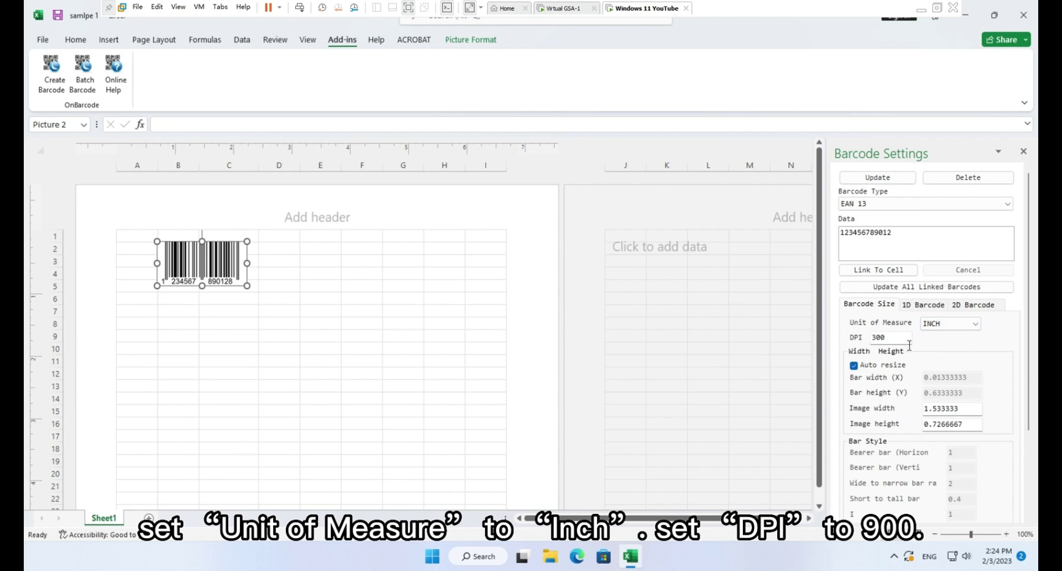
- Set DPI to 900, image width to 2 and image height to 1.2
double_click(885, 337)
text(900)
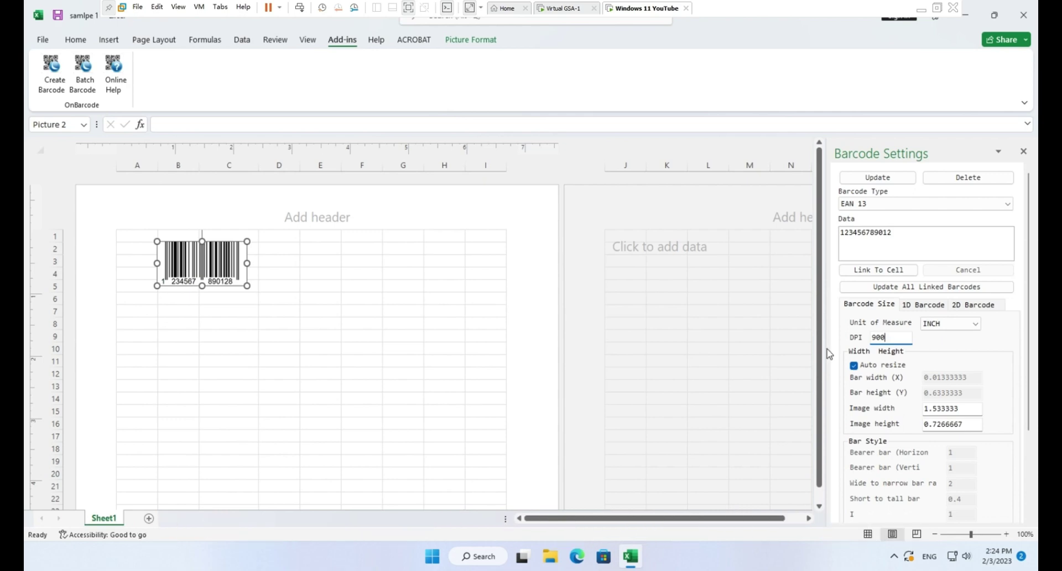
key(Tab)
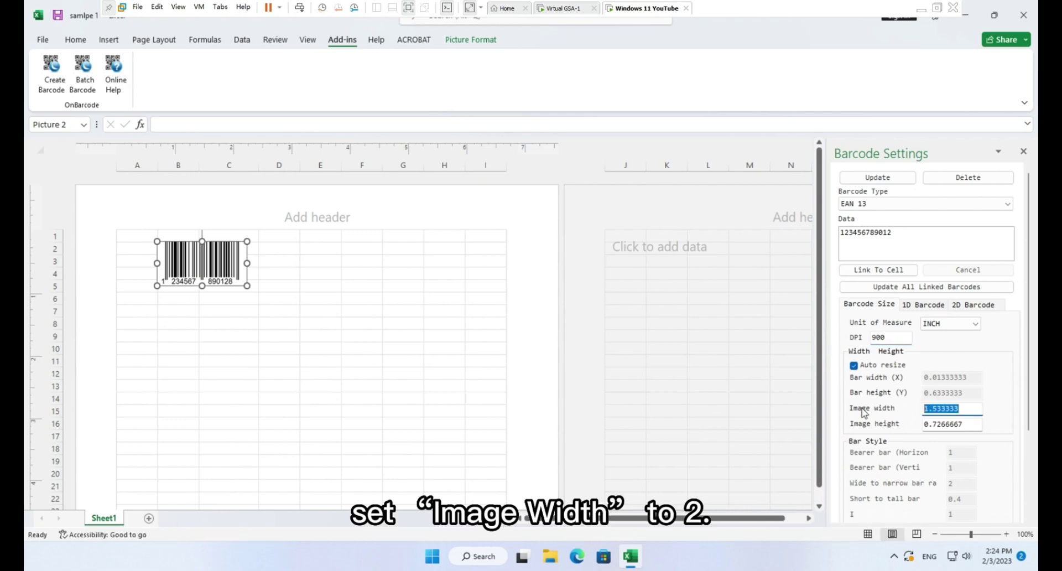
text(2)
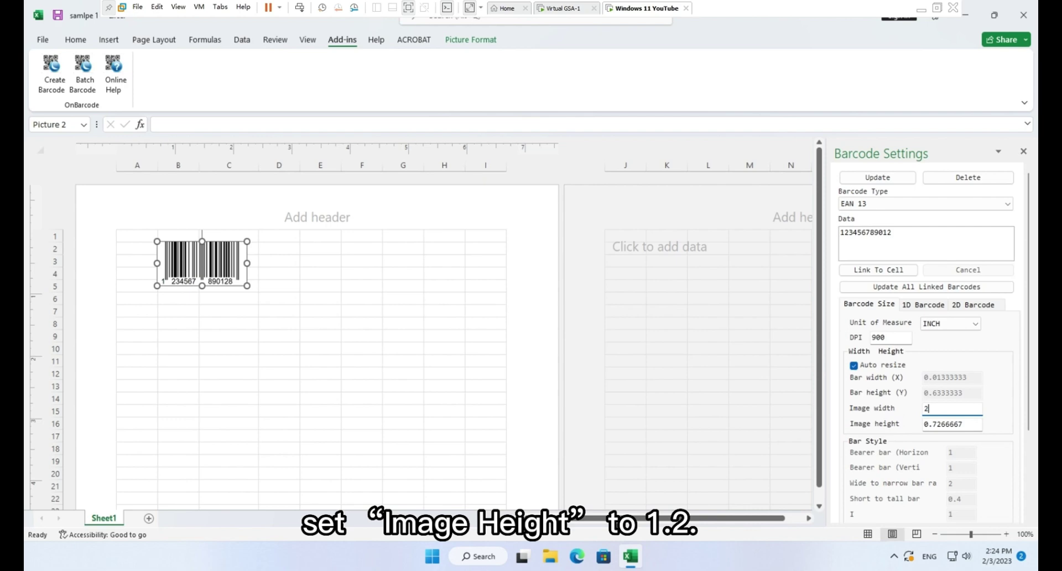
key(Tab)
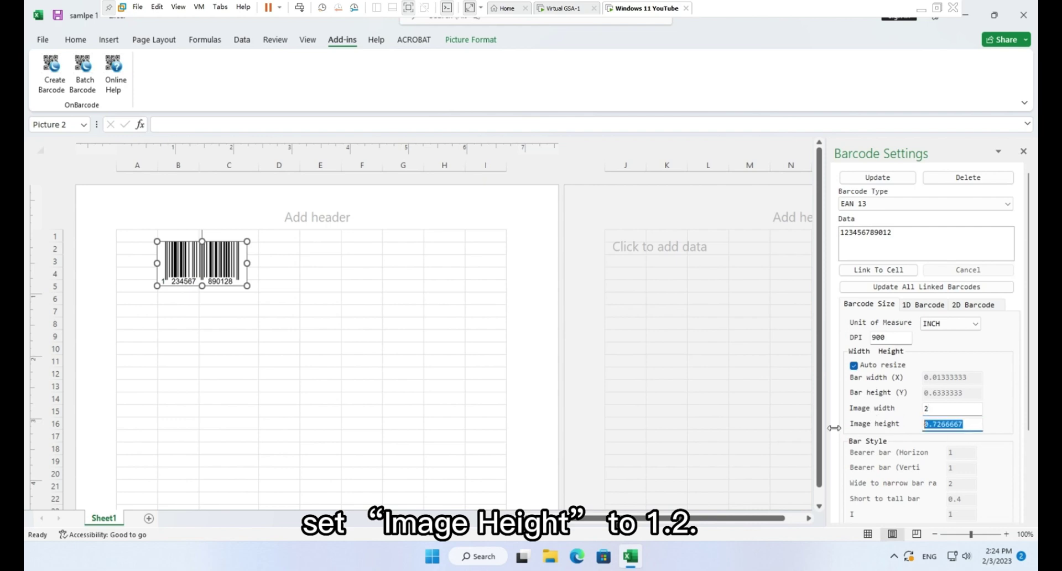
text(1.2)
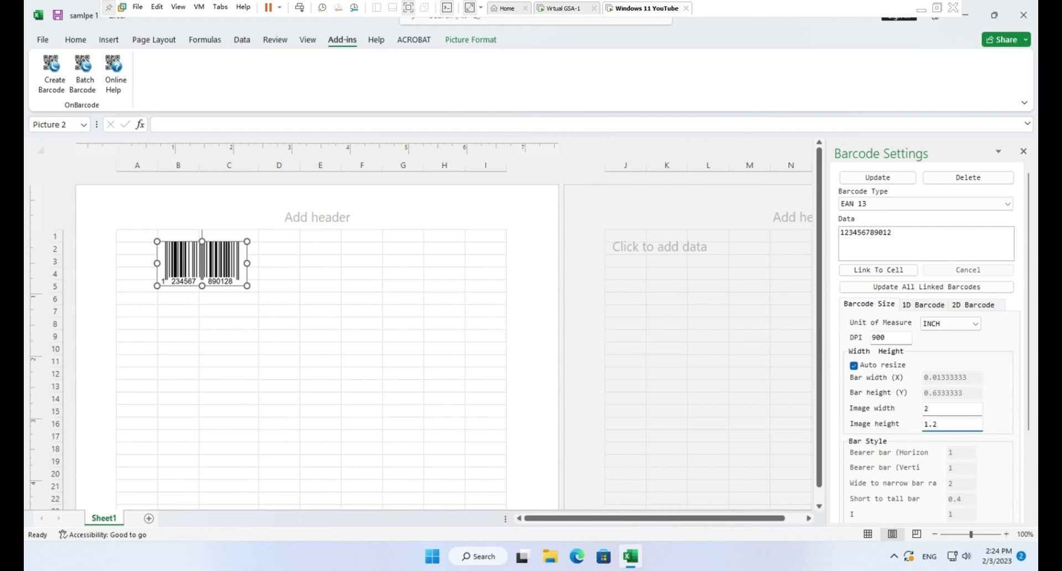
- Set text margin 0.1 and digit font size 14, then update the barcode
scroll(857, 440, down, 2)
double_click(965, 490)
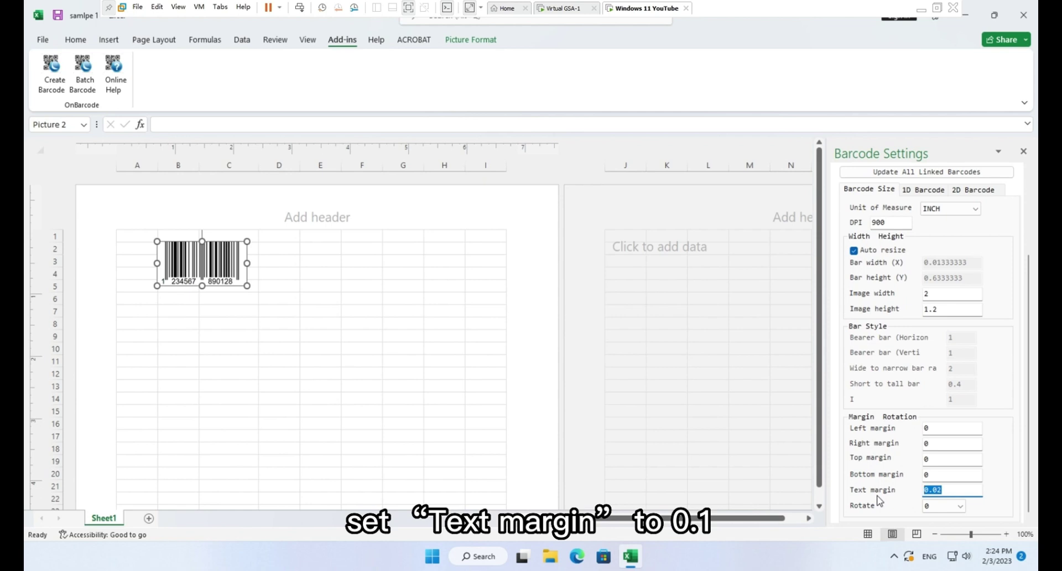
text(0.1)
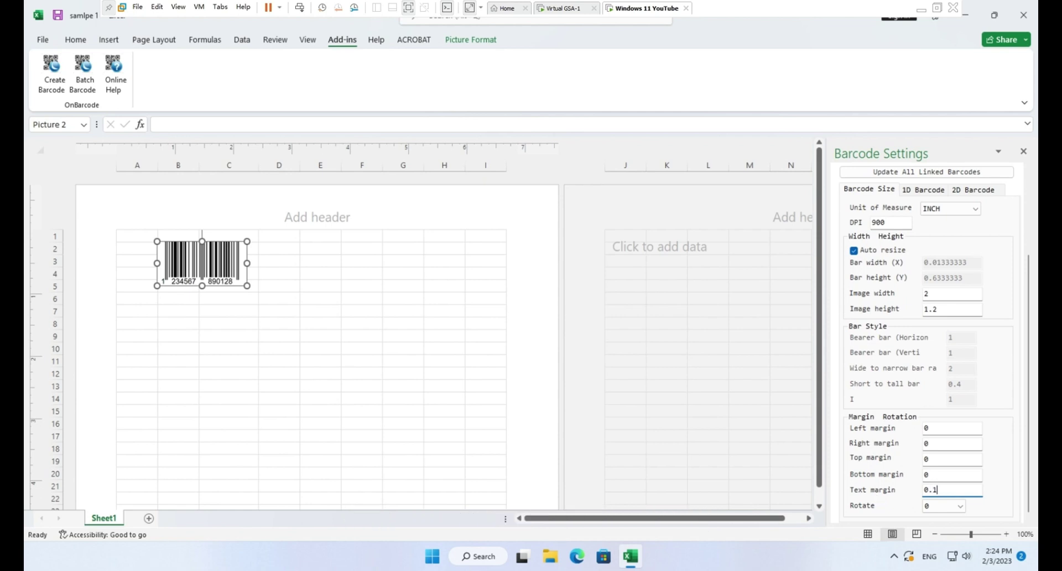
scroll(946, 382, up, 3)
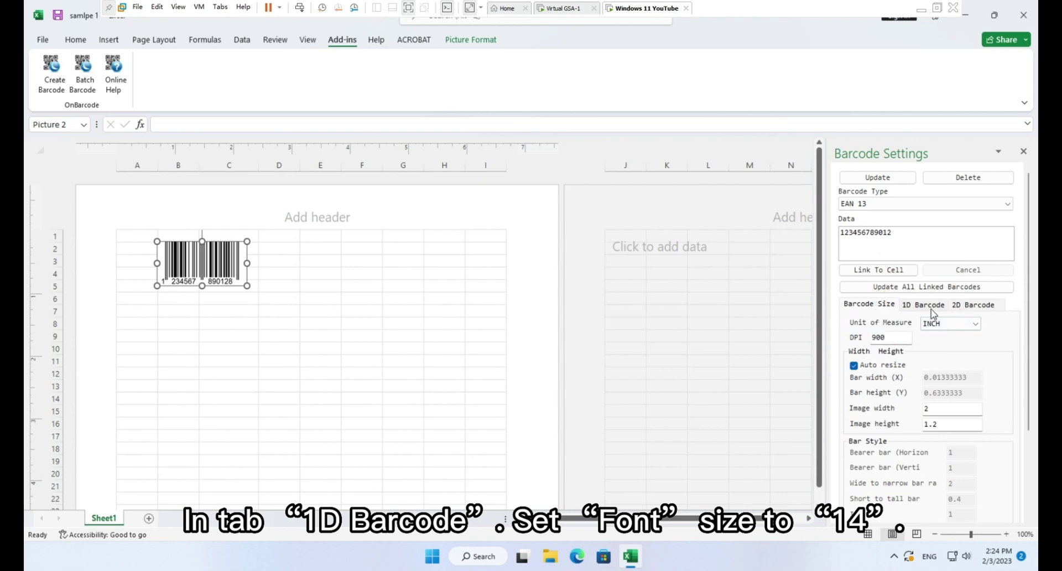
scroll(933, 314, down, 2)
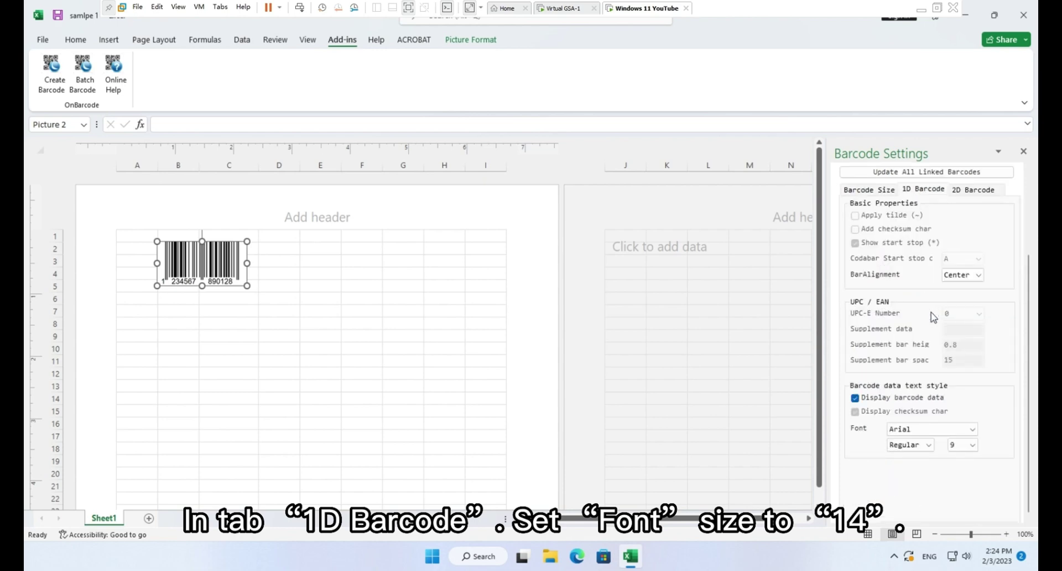
click(968, 445)
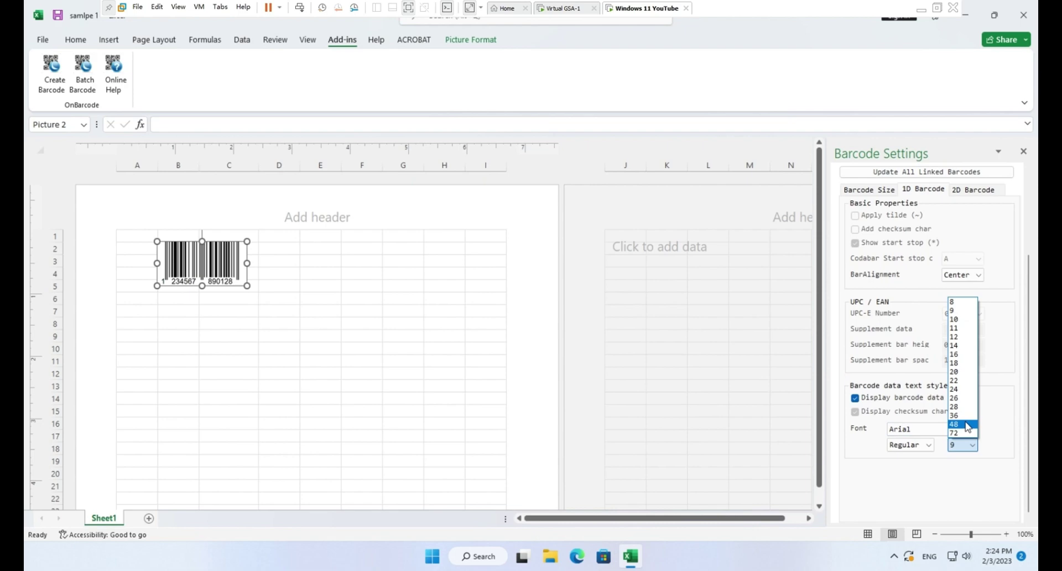
click(961, 347)
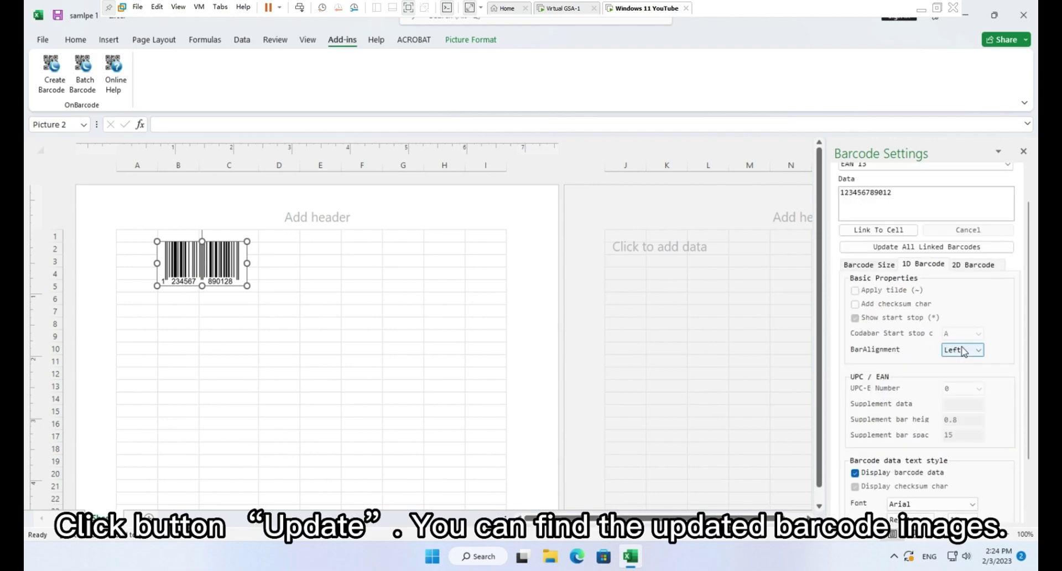
scroll(909, 188, up, 2)
click(905, 182)
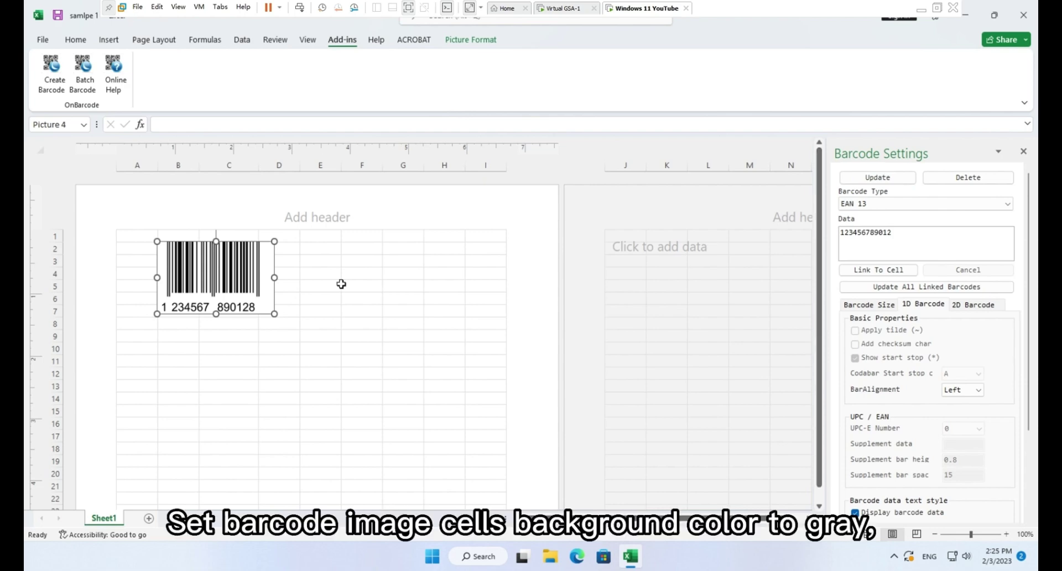
- Fill cells A1:D9 behind the barcode with gray
drag(126, 235, 297, 342)
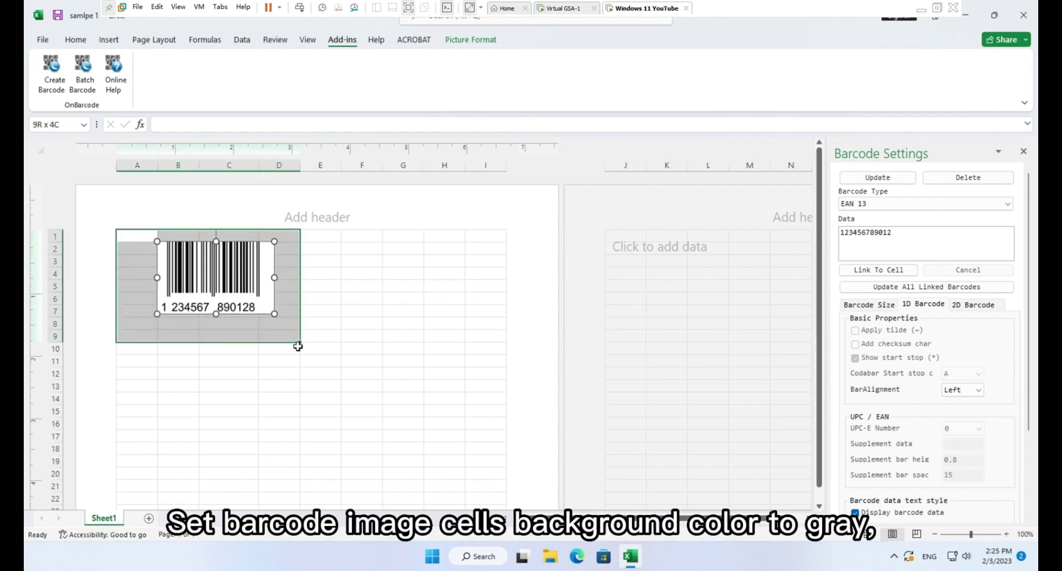
right_click(286, 277)
click(350, 165)
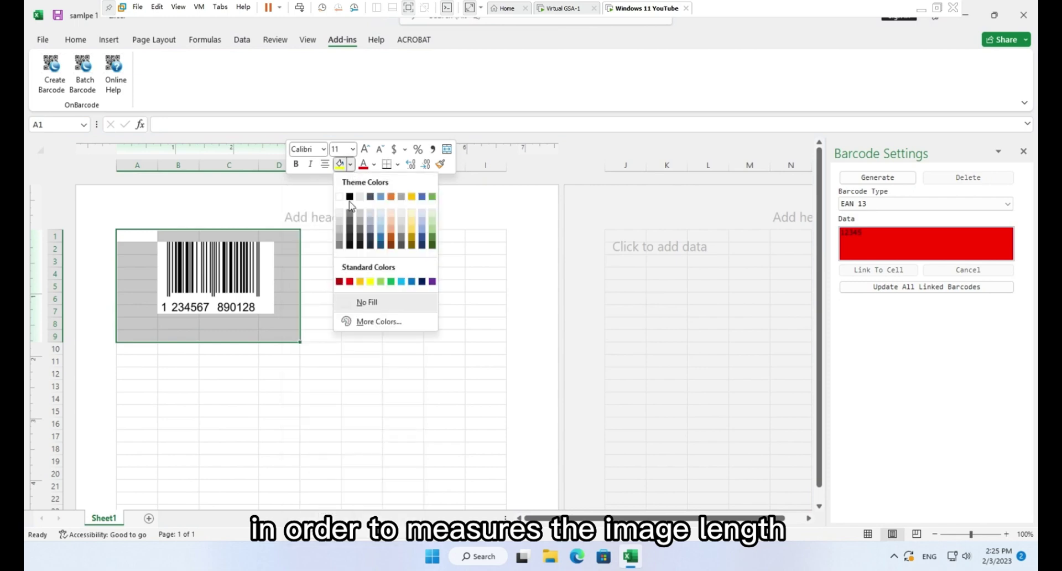
click(340, 241)
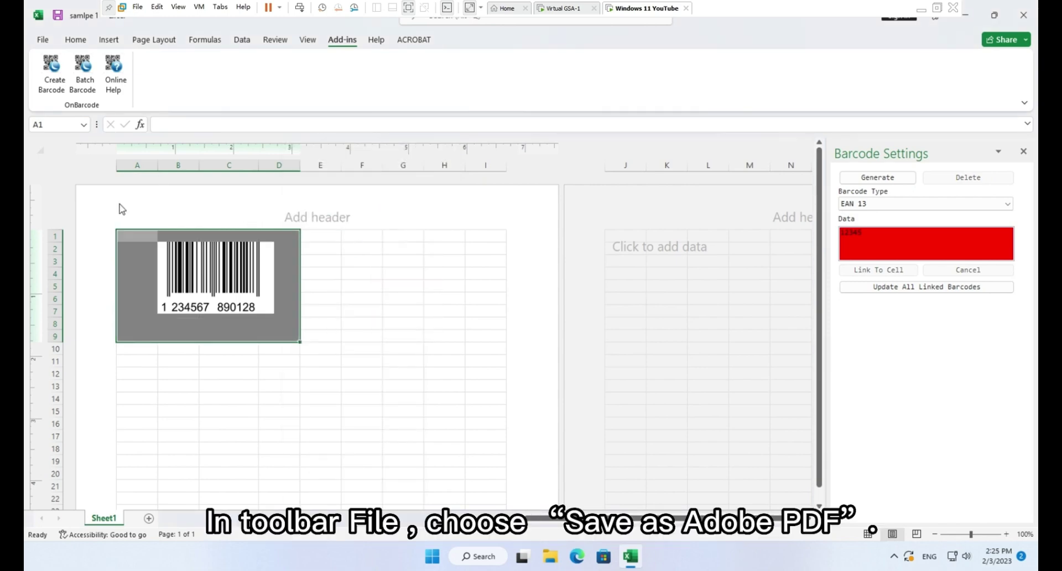
- Save the workbook and export the sheet to PDF as samlpe 1-11.pdf
click(42, 40)
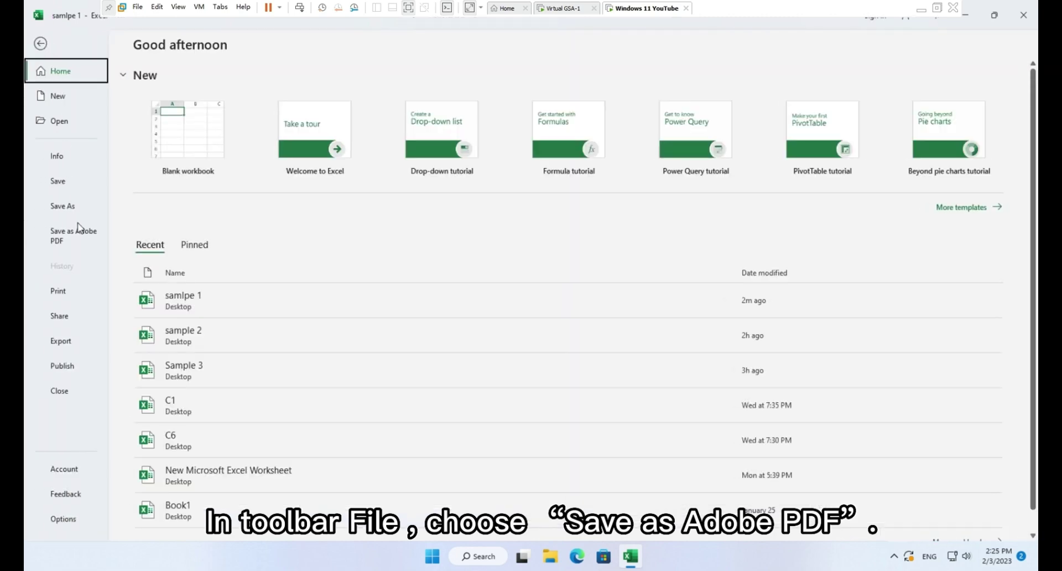
click(79, 230)
click(562, 399)
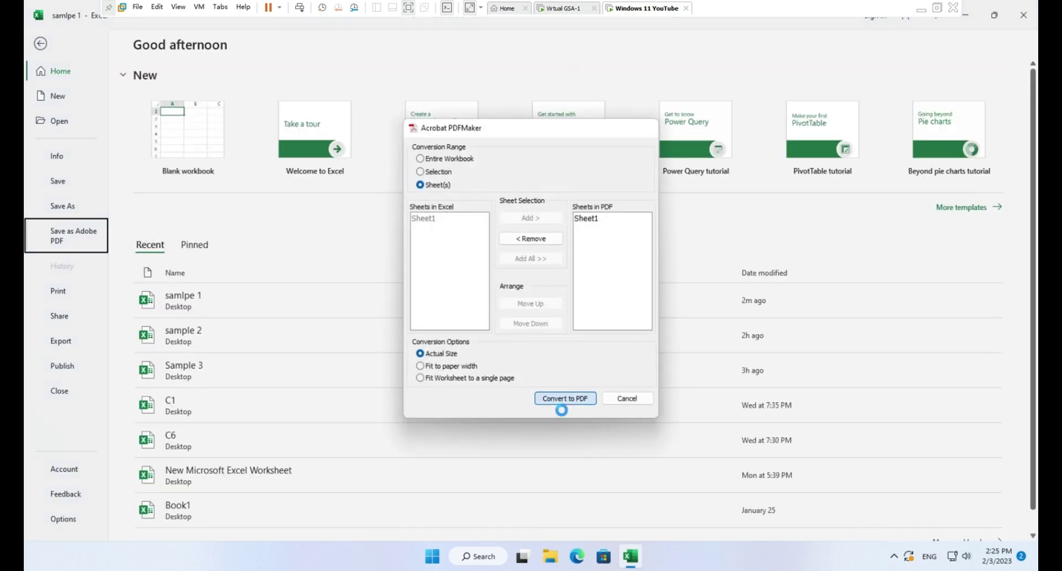
click(573, 326)
click(174, 242)
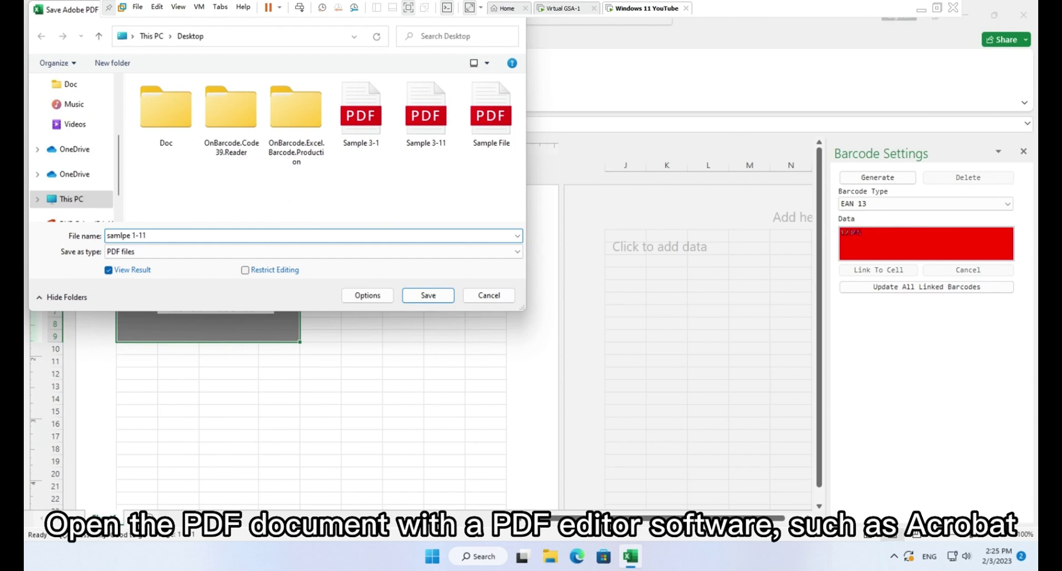
click(421, 296)
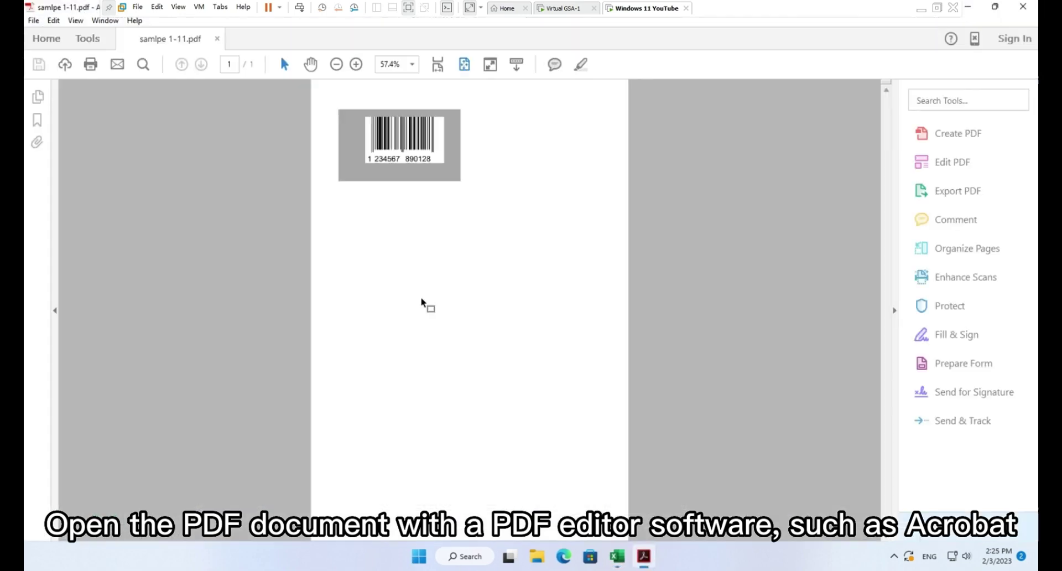
- Measure across the barcode's top edge with Acrobat's Measuring Tool, reading 2.04 in
scroll(657, 227, up, 4)
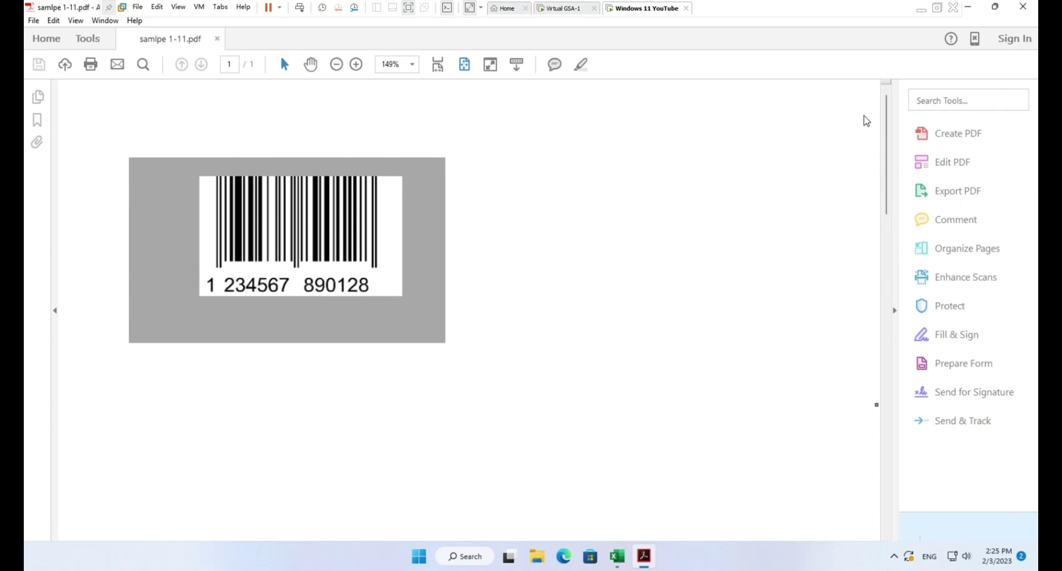
click(99, 43)
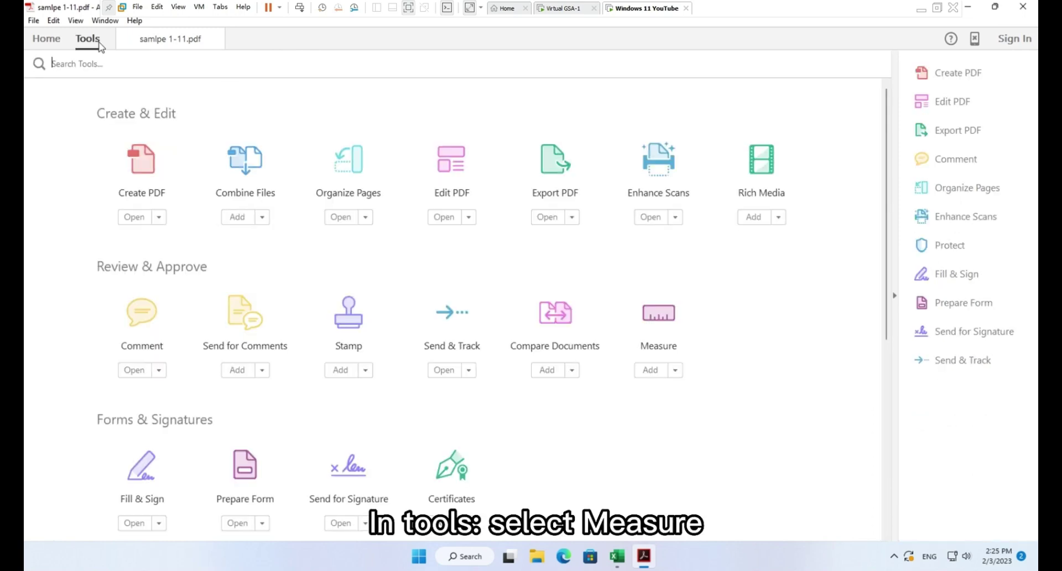
click(669, 333)
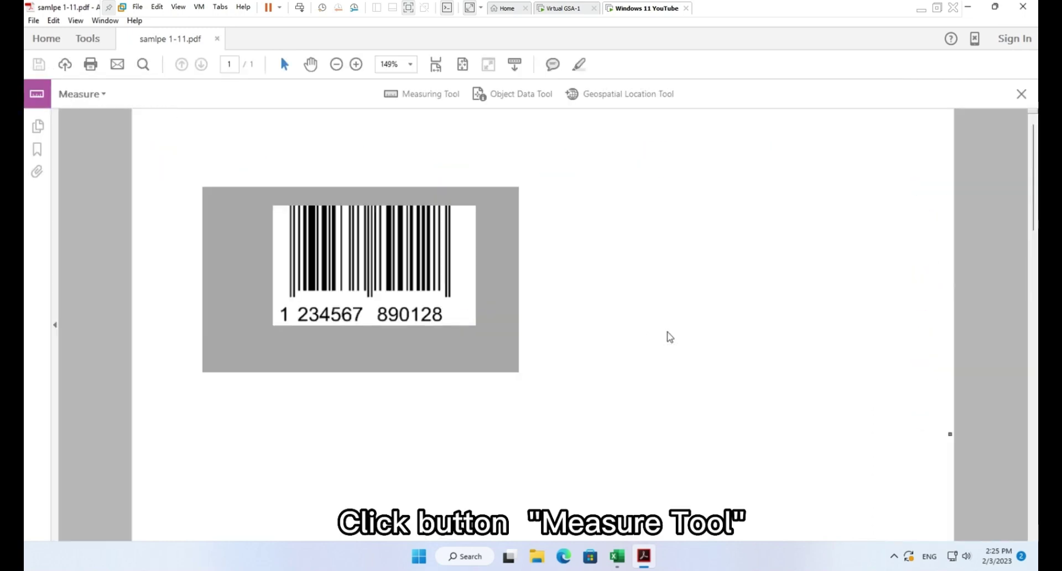
click(421, 99)
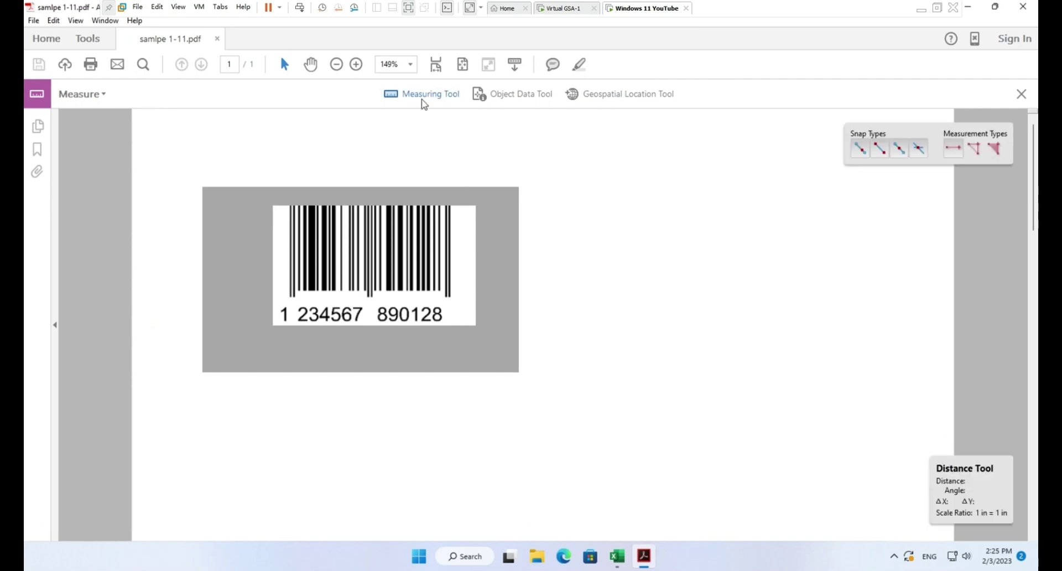
click(273, 206)
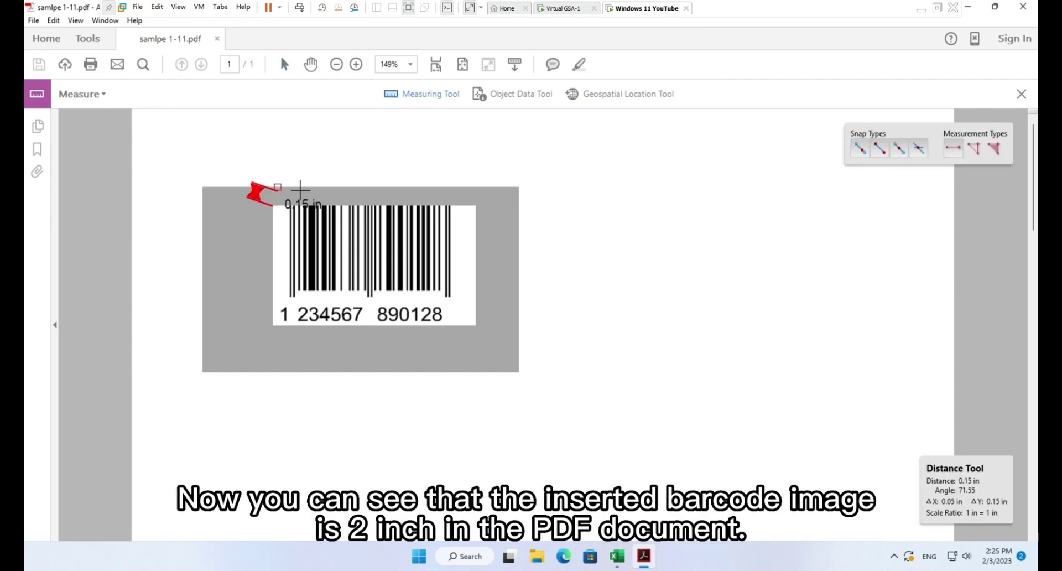
click(454, 187)
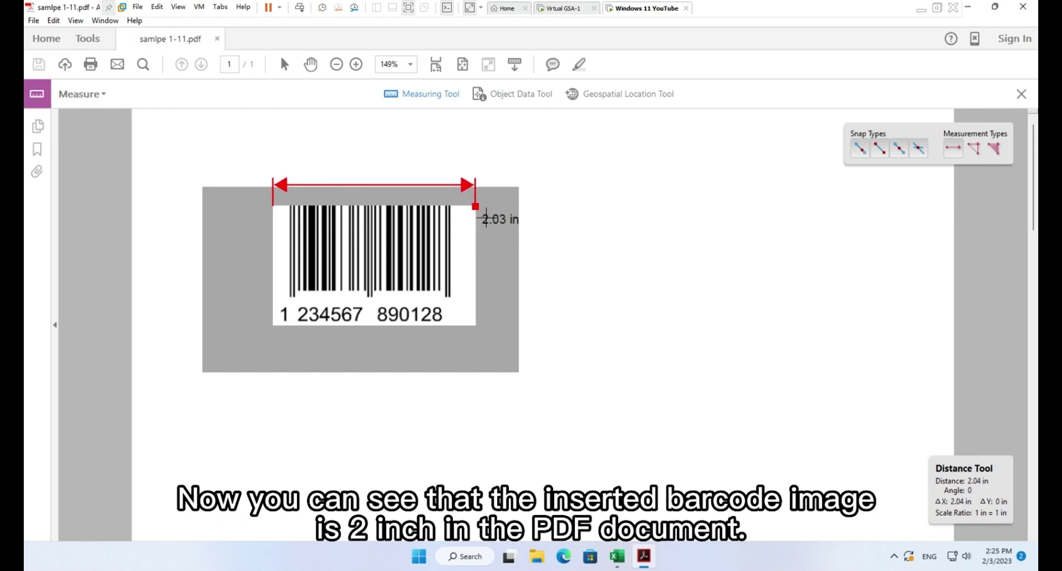
click(476, 210)
click(475, 206)
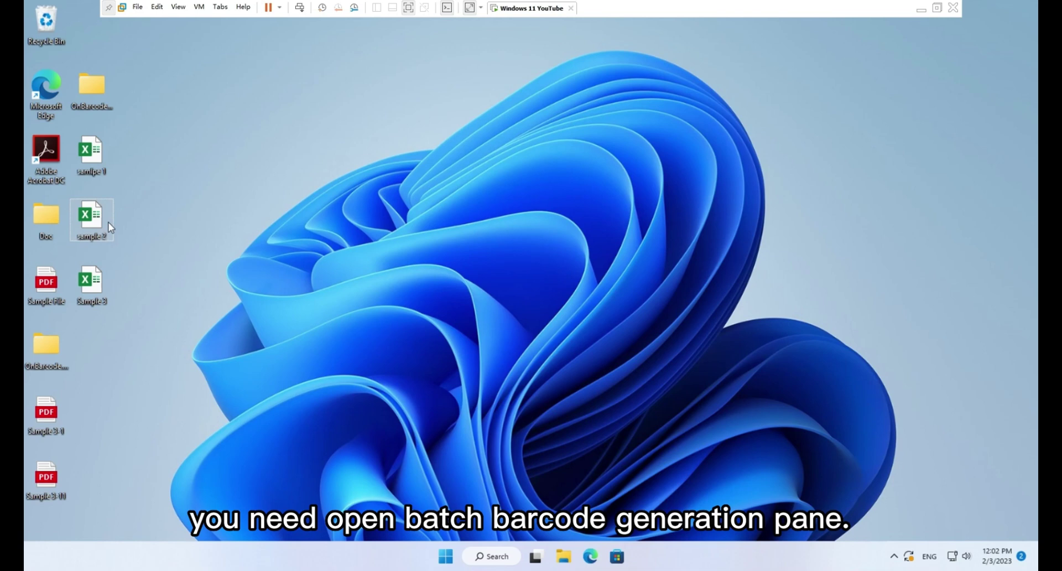
double_click(91, 219)
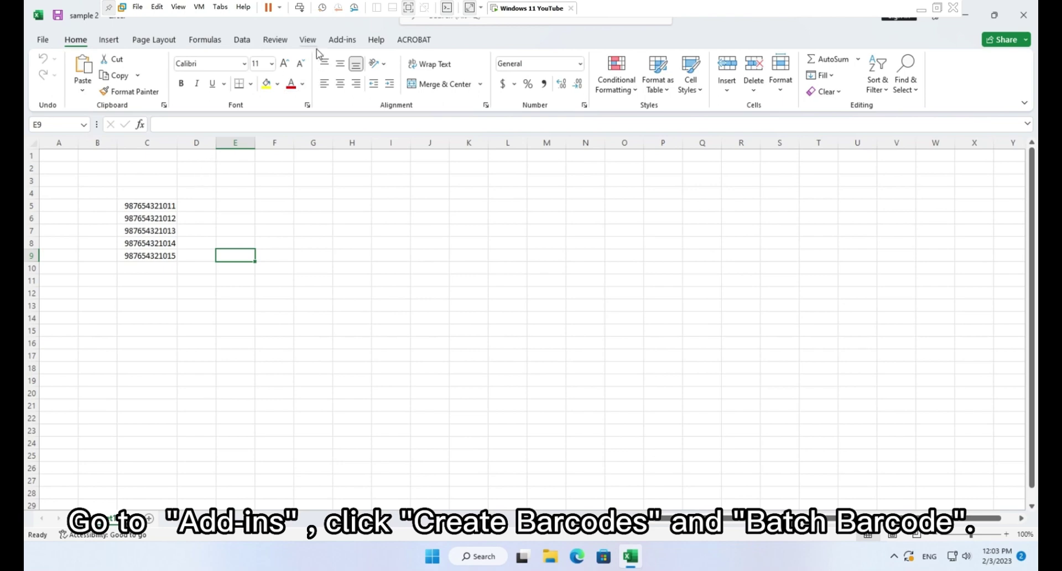
- Open the OnBarcode settings pane and the Batch Barcode pane
click(343, 40)
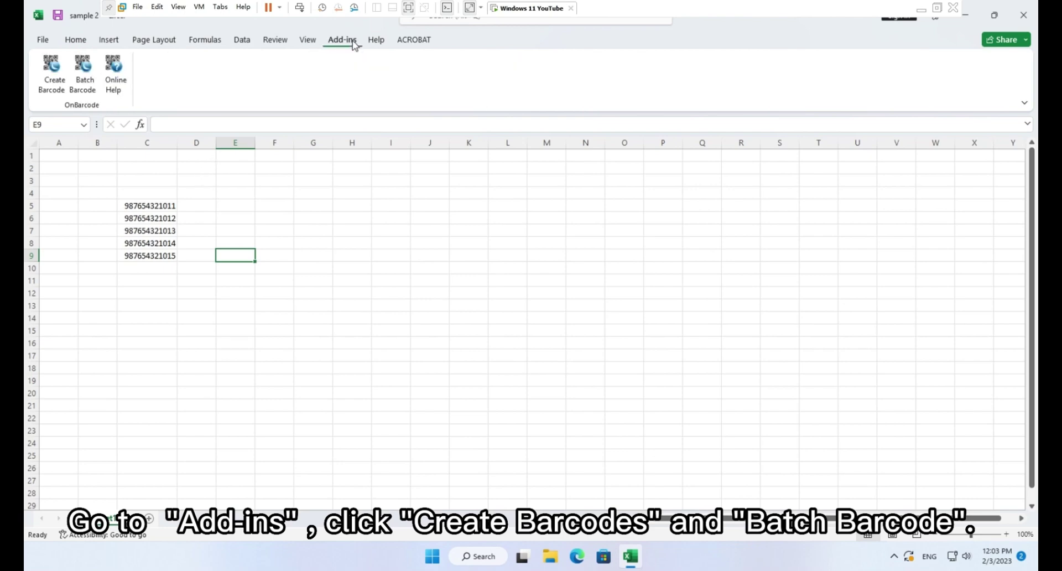
click(52, 87)
click(84, 84)
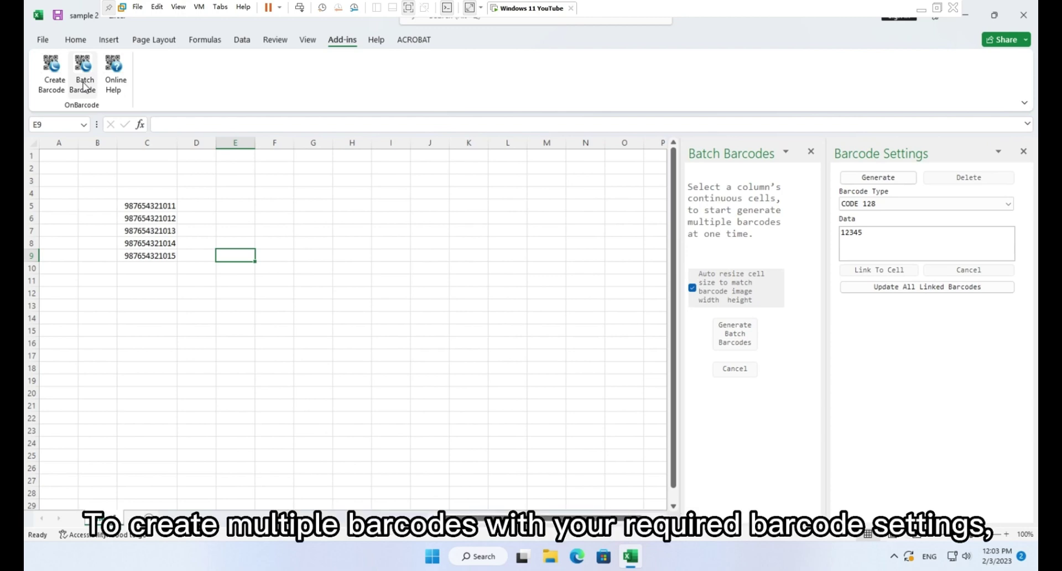
click(470, 300)
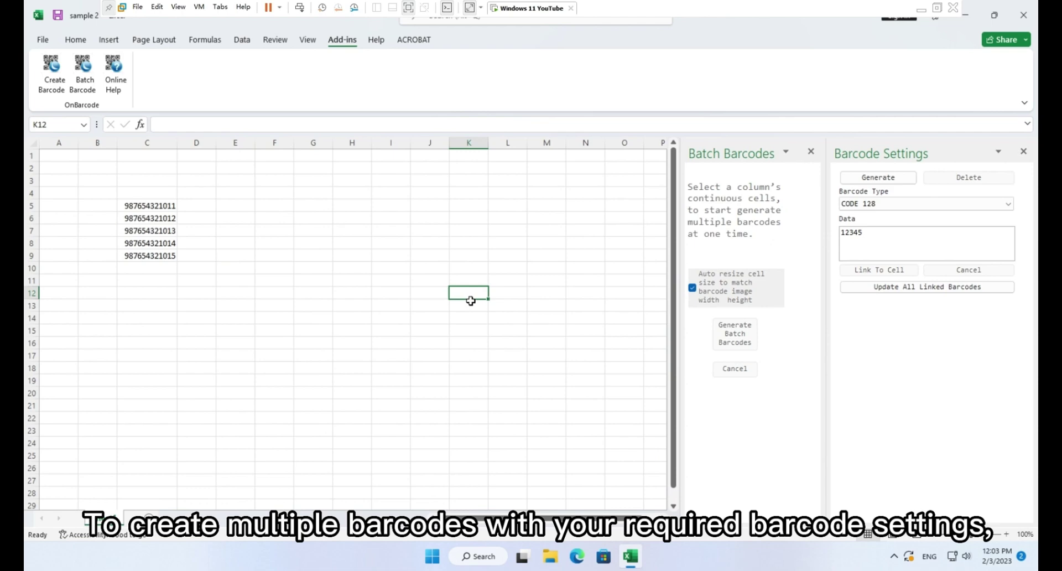
click(868, 205)
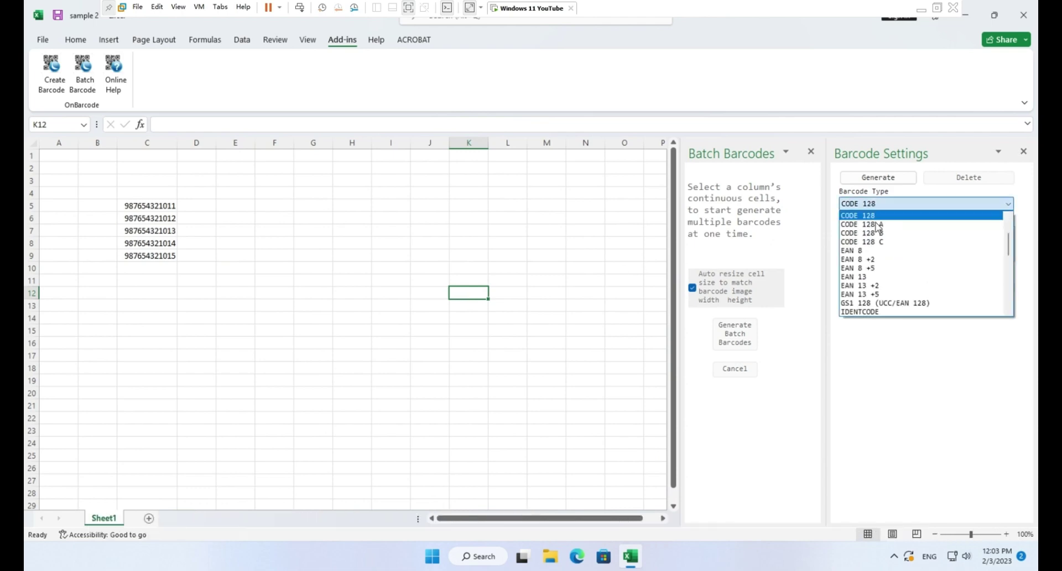
click(888, 276)
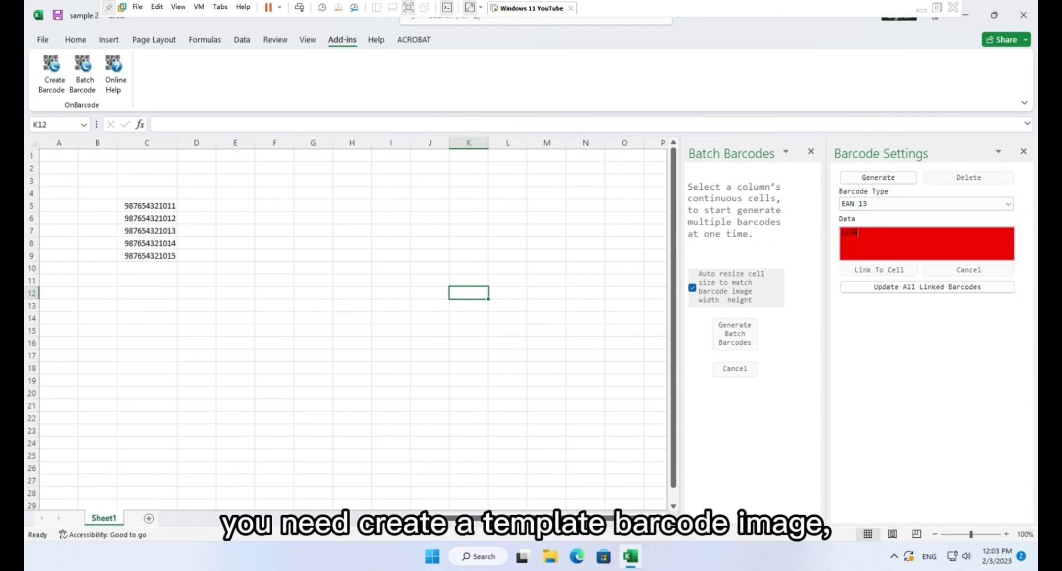
text(56789012)
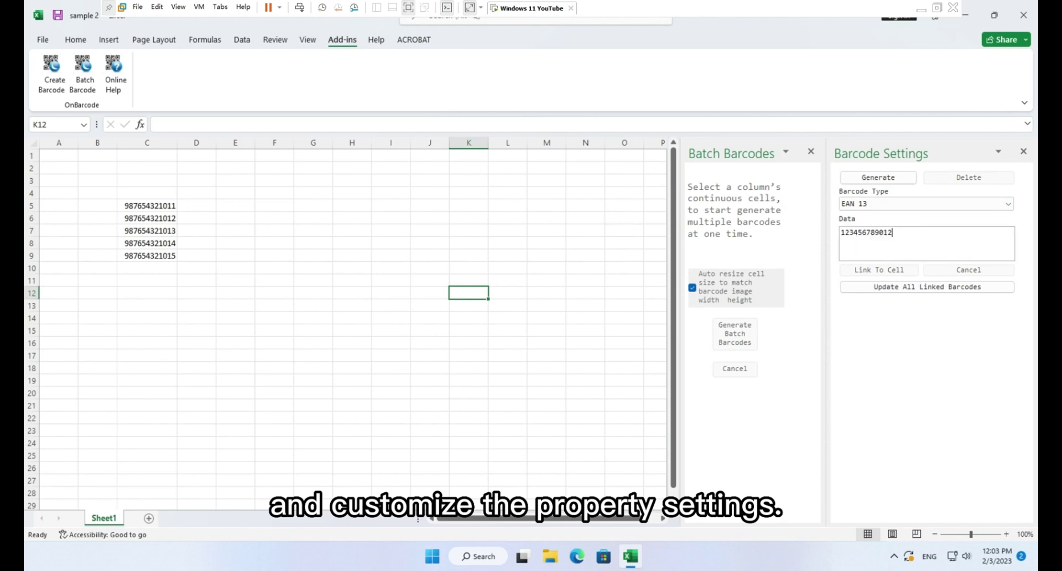
click(877, 180)
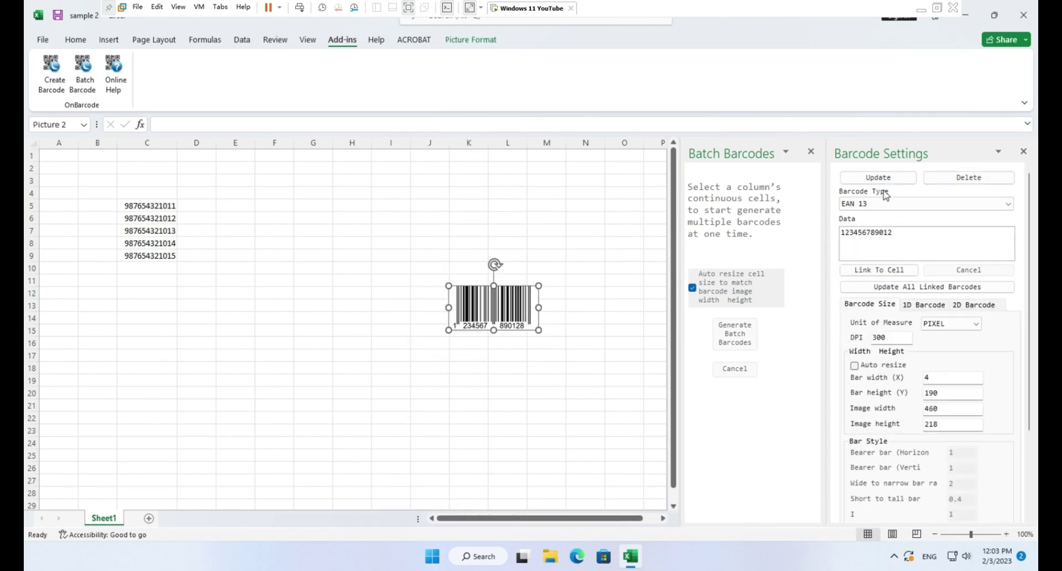
- Update the template barcode with bar width (X) 6 and 14-point digit font
click(967, 383)
key(BackSpace)
text(6)
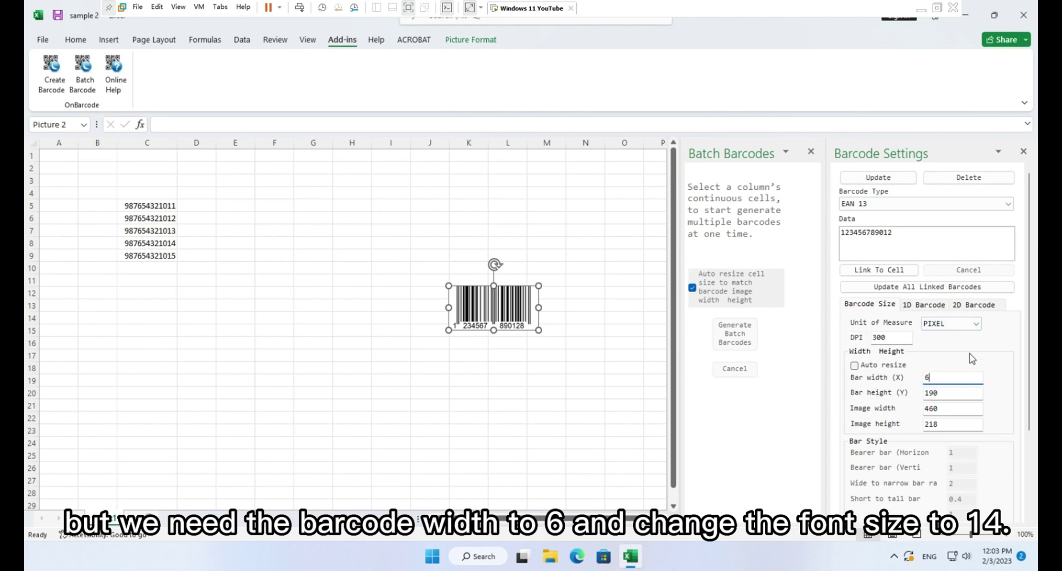
click(935, 306)
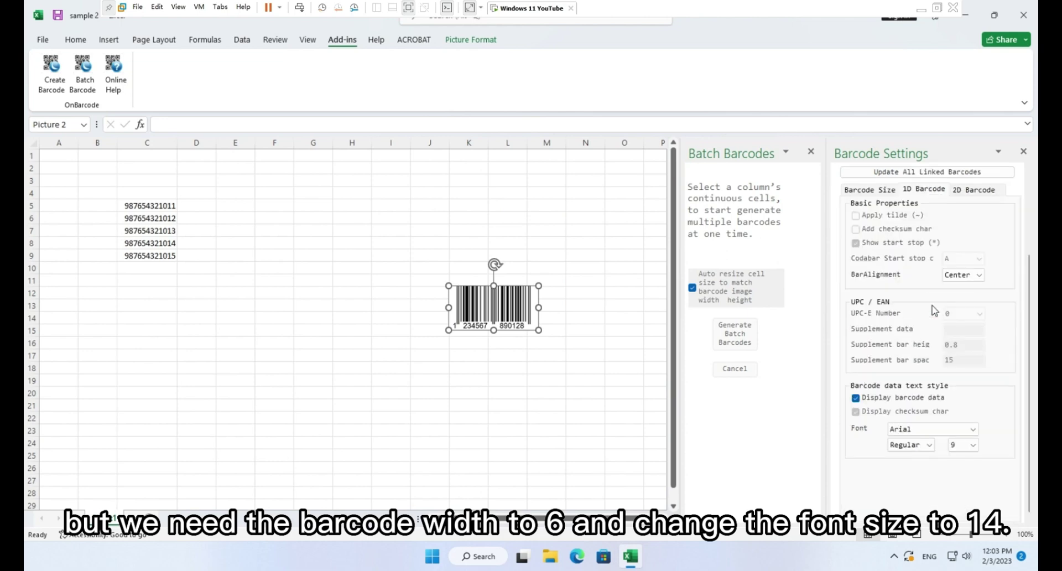
click(962, 445)
click(960, 346)
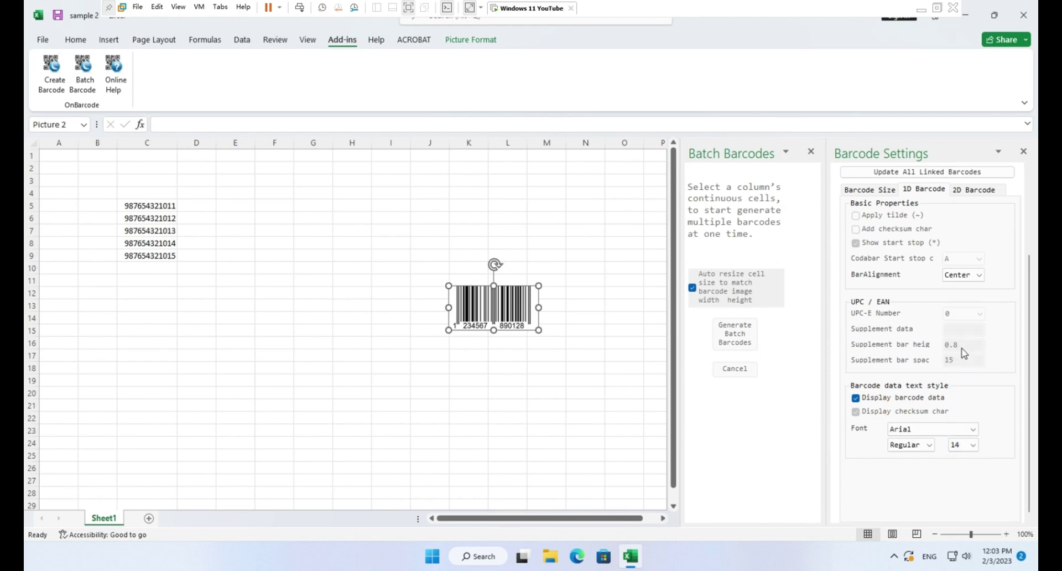
scroll(962, 352, up, 3)
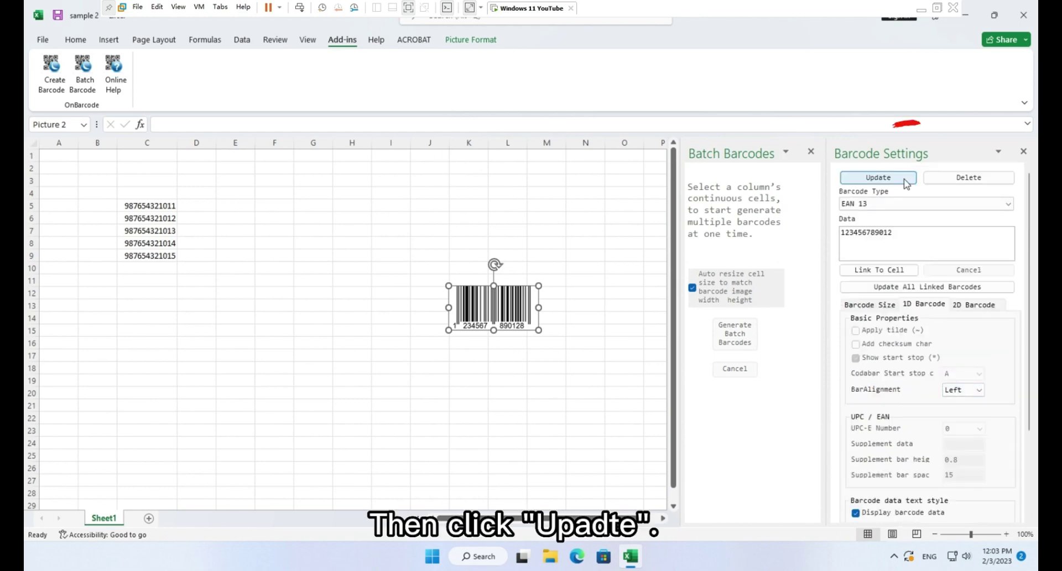
click(905, 178)
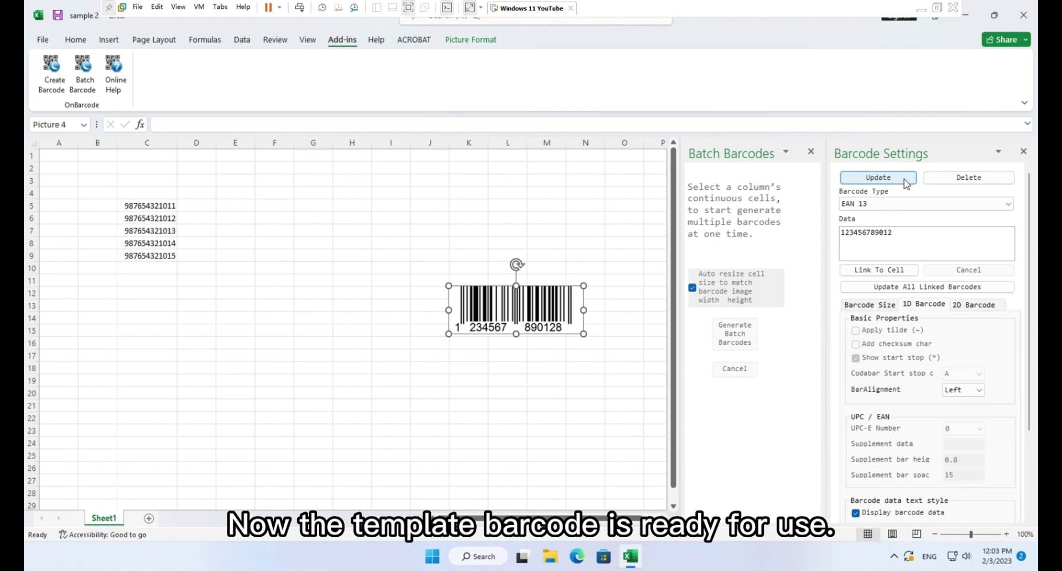
- Batch-generate barcodes for the numbers in C5:C9 from the template, placing them from E5 downward
click(139, 210)
drag(139, 211, 164, 262)
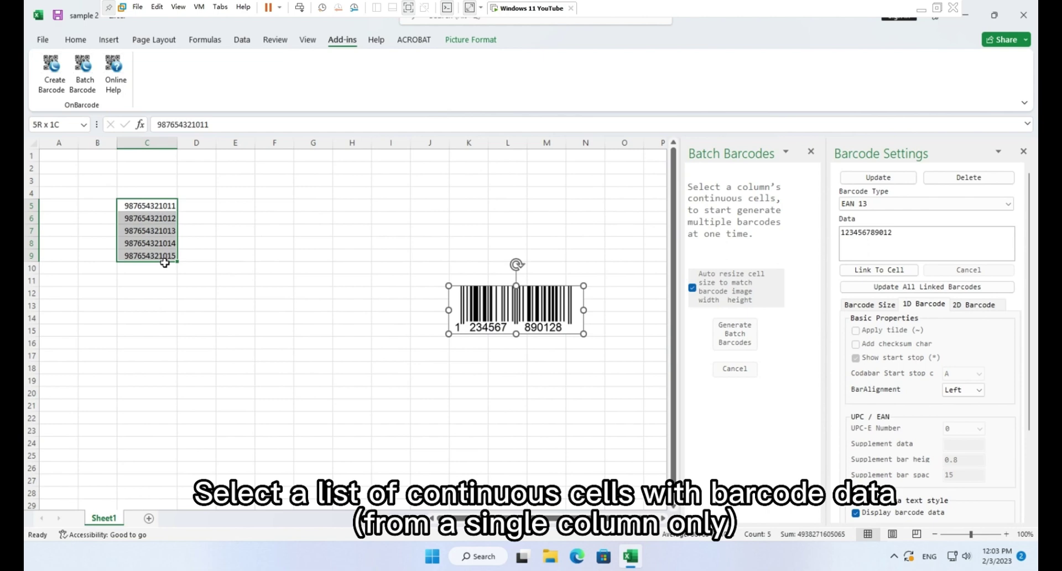
drag(165, 262, 165, 261)
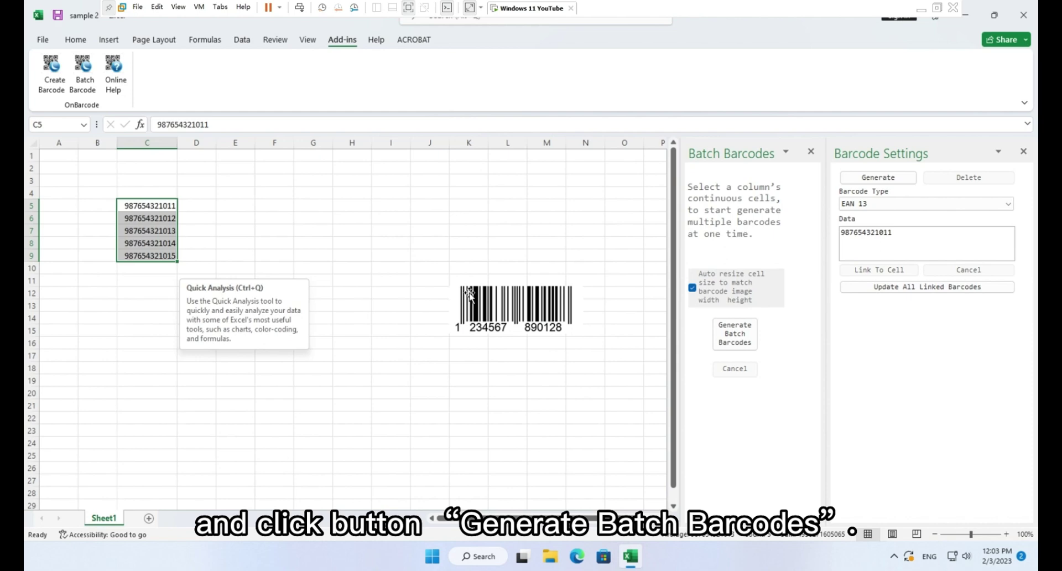
click(735, 335)
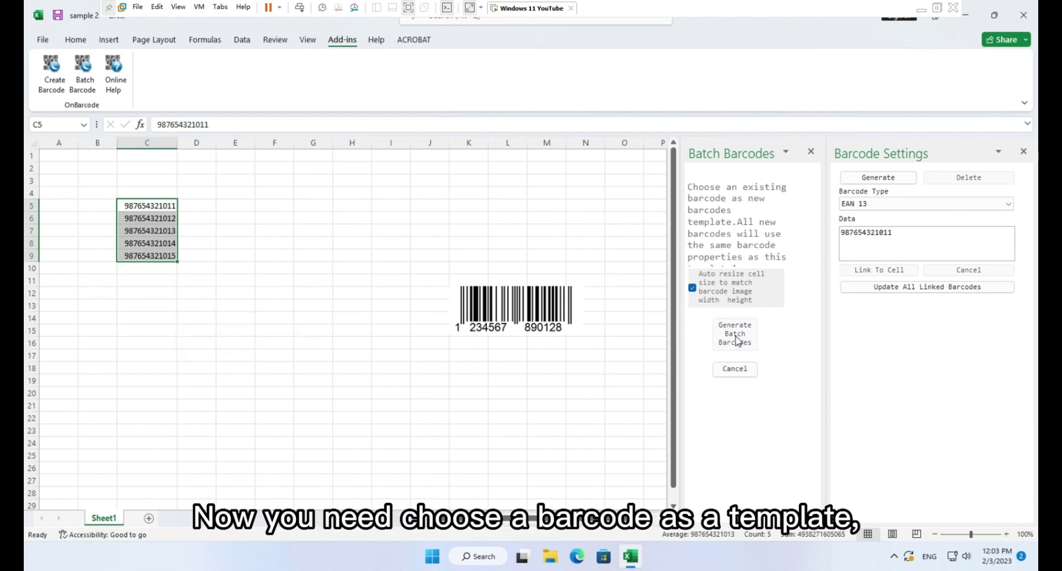
click(484, 313)
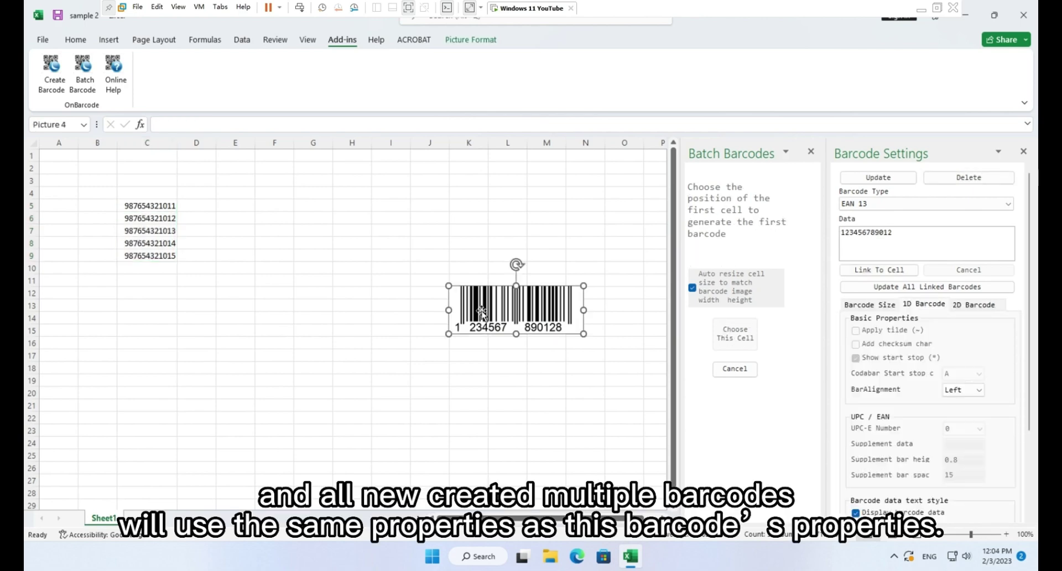
click(237, 208)
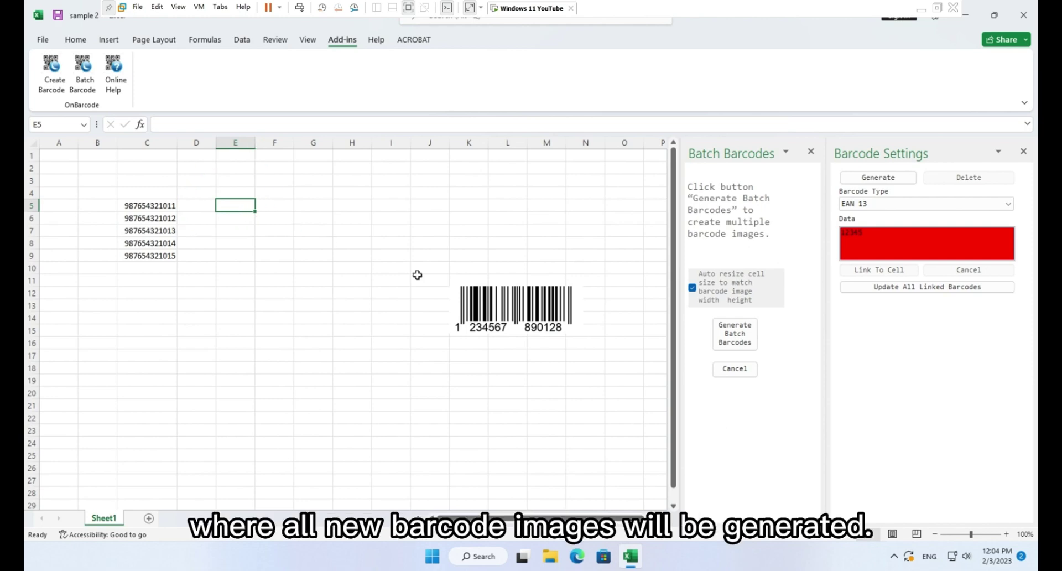
click(743, 344)
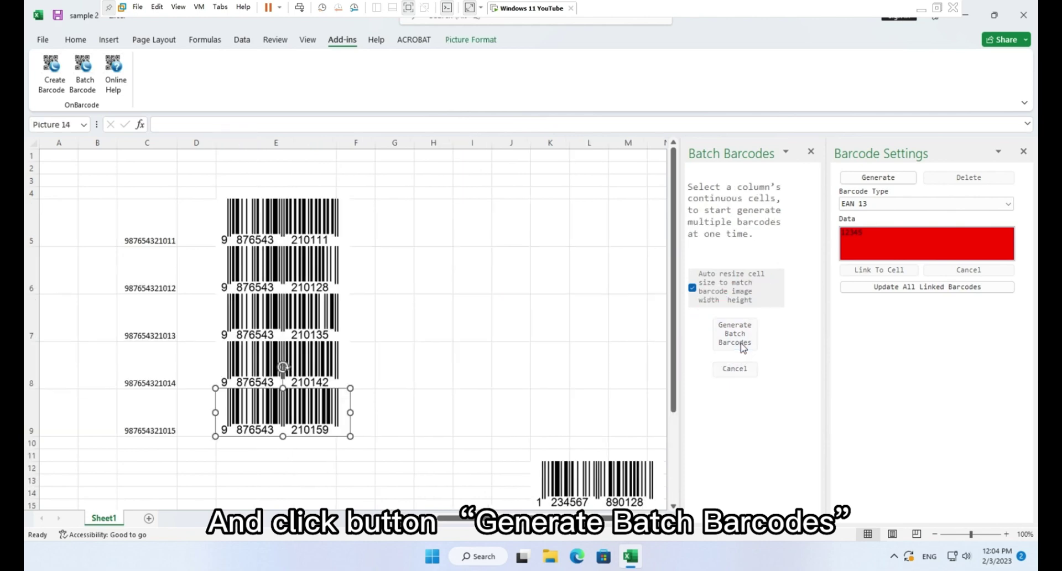